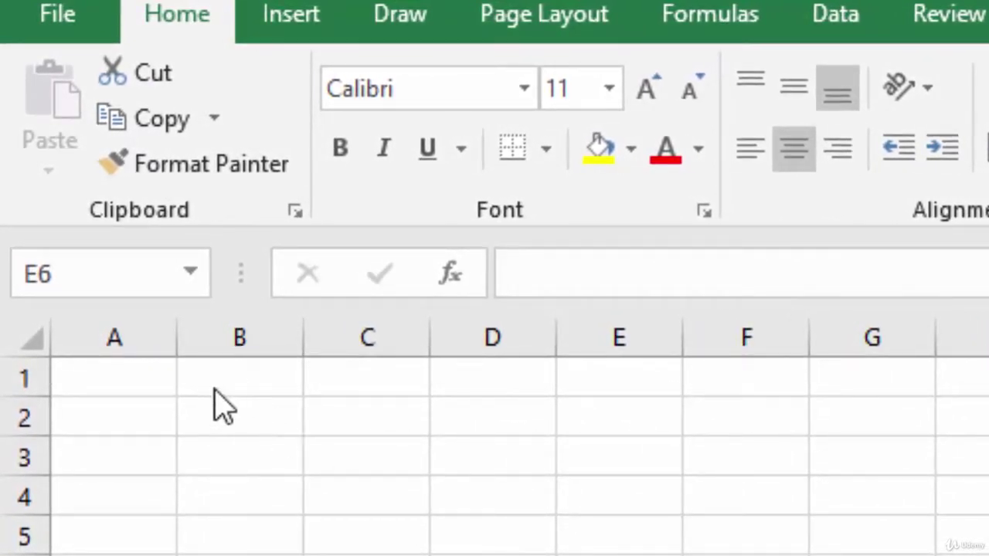
Enter the heading INPUT in cell B2 and the label Initial Investment in B3.
{"action": "left_click", "coordinate": [266, 433]}
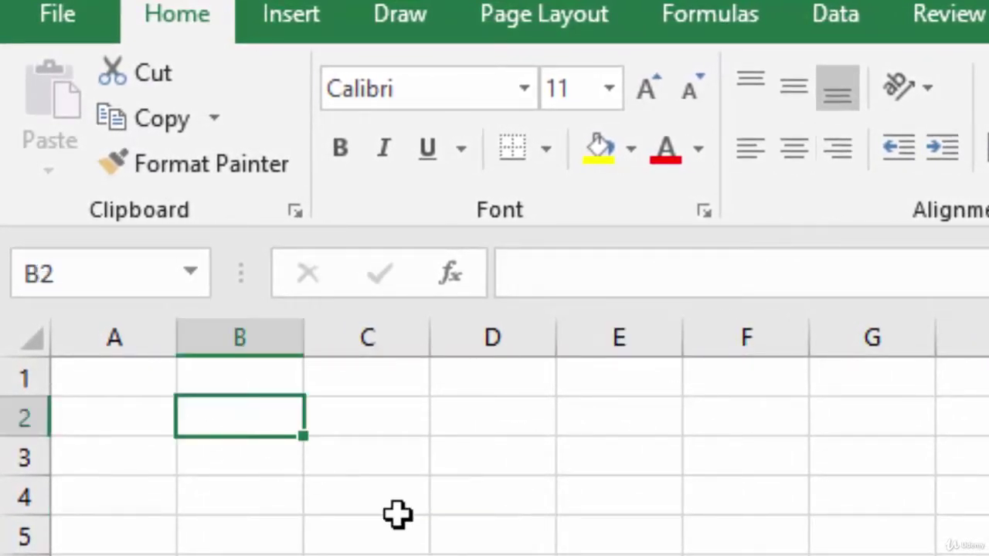
{"action": "type", "text": "INPUT"}
{"action": "key", "text": "Return"}
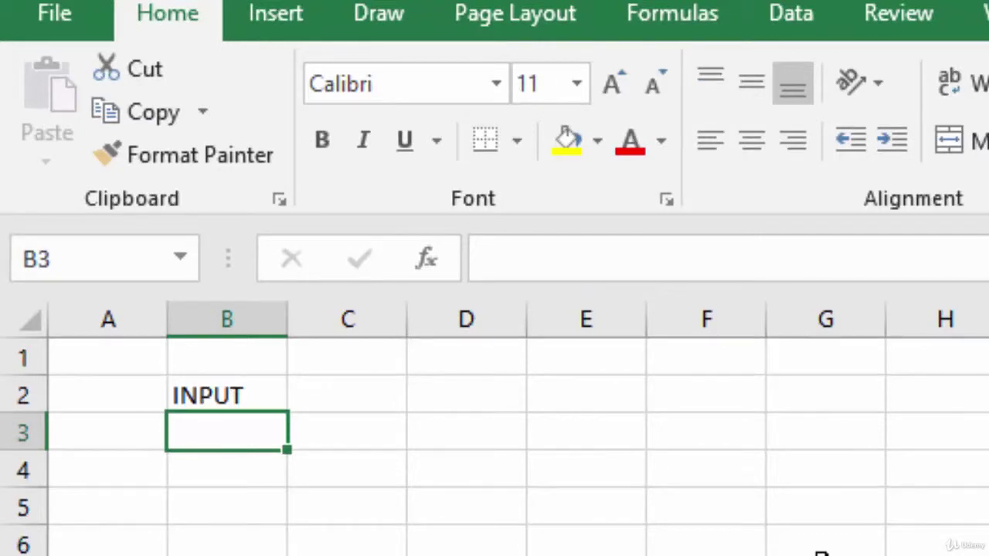
{"action": "type", "text": "Initi"}
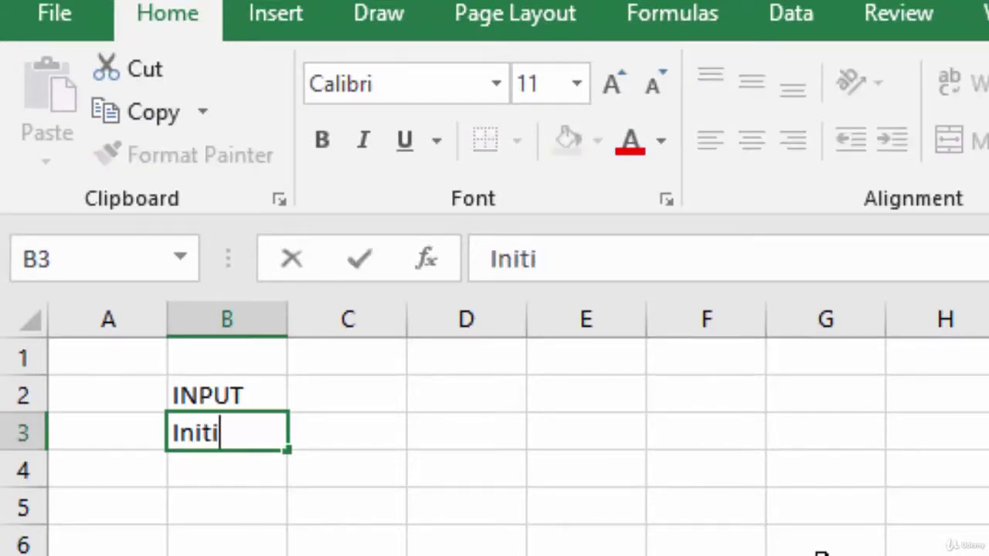
{"action": "type", "text": "al "}
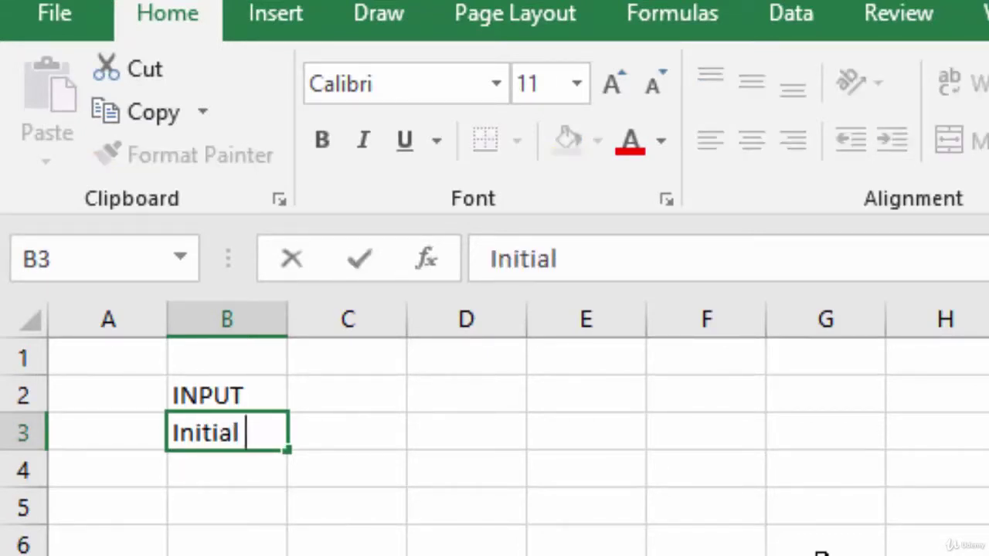
{"action": "type", "text": "Investment"}
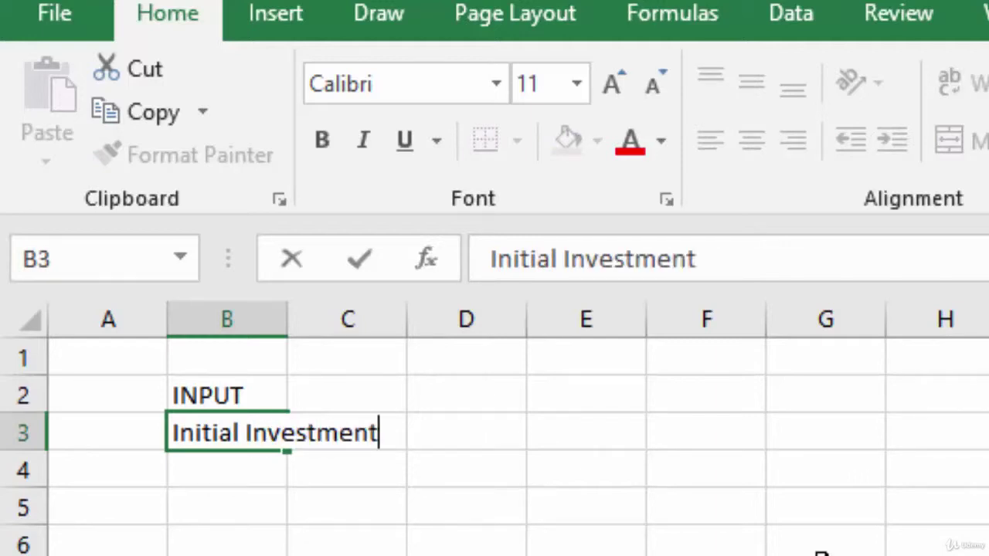
Enter an initial investment amount of 10000 in cell E3.
{"action": "key", "text": "Tab"}
{"action": "key", "text": "Tab"}
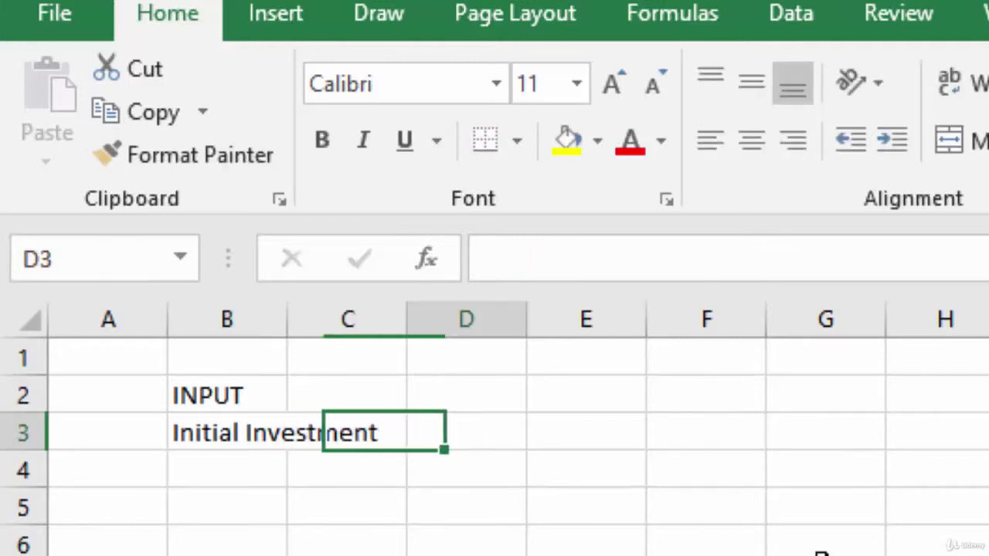
{"action": "left_click", "coordinate": [585, 431]}
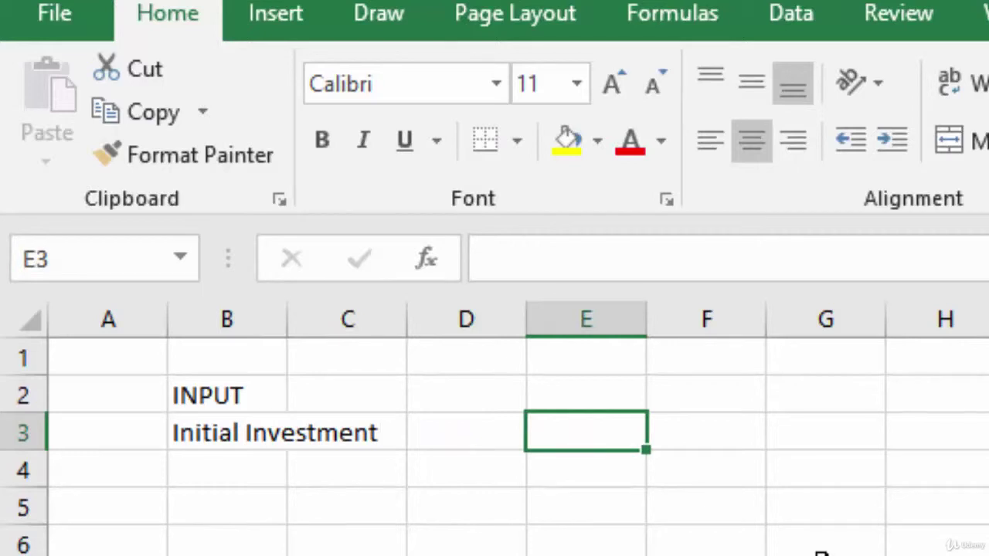
{"action": "type", "text": "10000"}
{"action": "key", "text": "Return"}
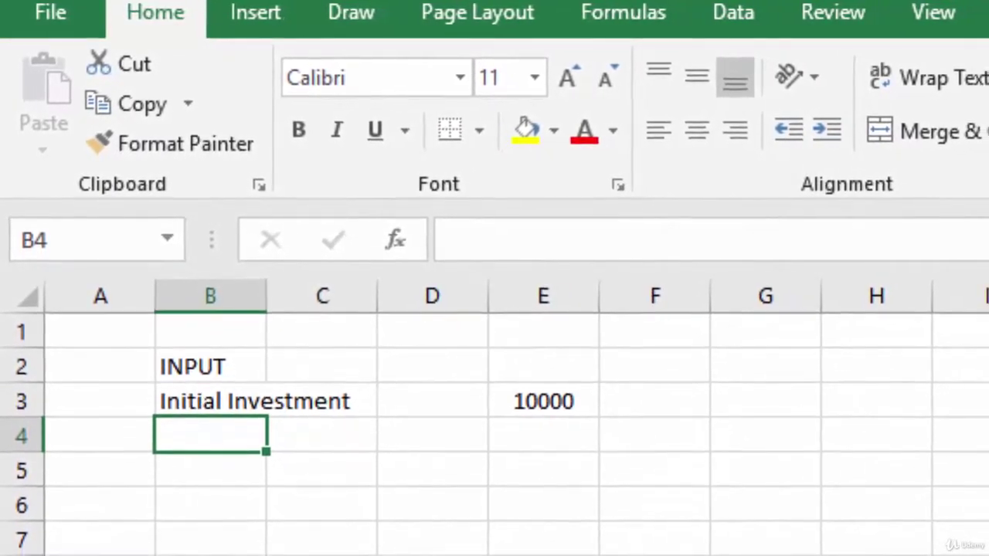
Number the years 1 to 5 in cells D6 through D10 below the Year heading.
{"action": "left_click", "coordinate": [210, 470]}
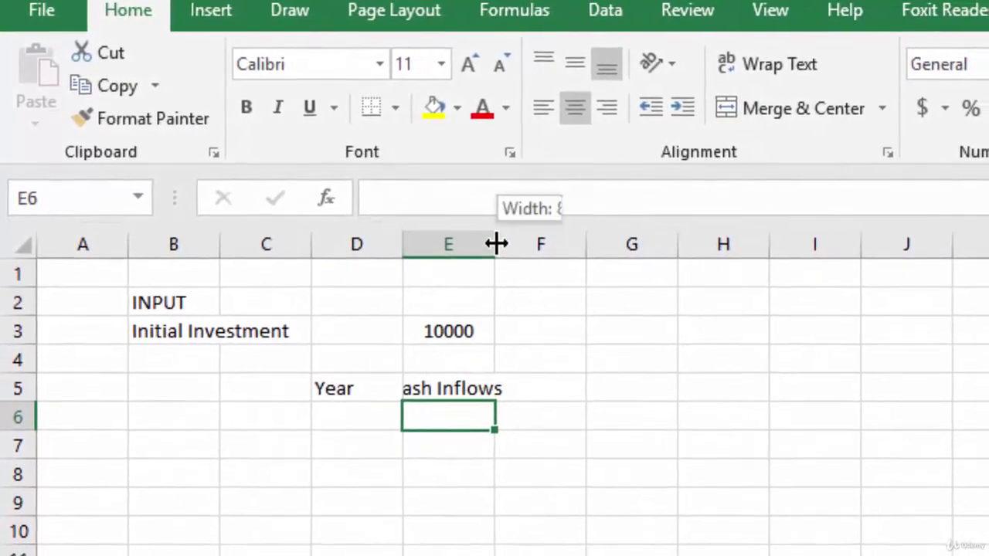
{"action": "left_click", "coordinate": [357, 417]}
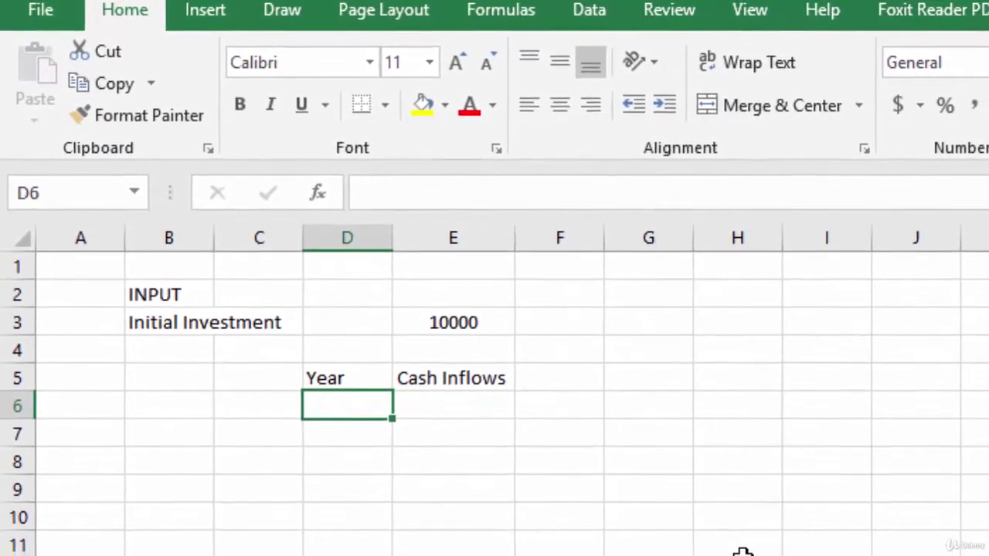
{"action": "type", "text": "1"}
{"action": "key", "text": "Return"}
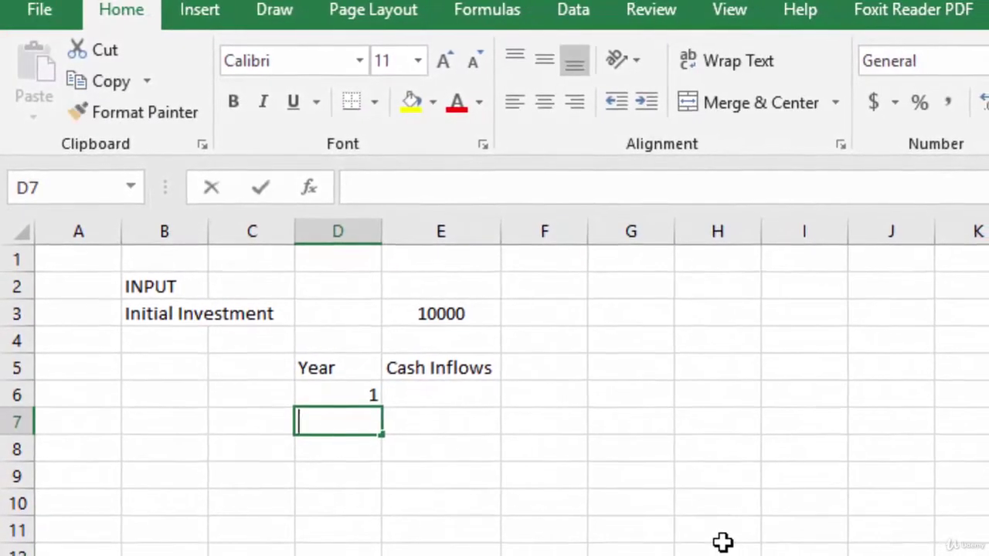
{"action": "type", "text": "2"}
{"action": "key", "text": "Return"}
{"action": "type", "text": "3"}
{"action": "key", "text": "Return"}
{"action": "type", "text": "4"}
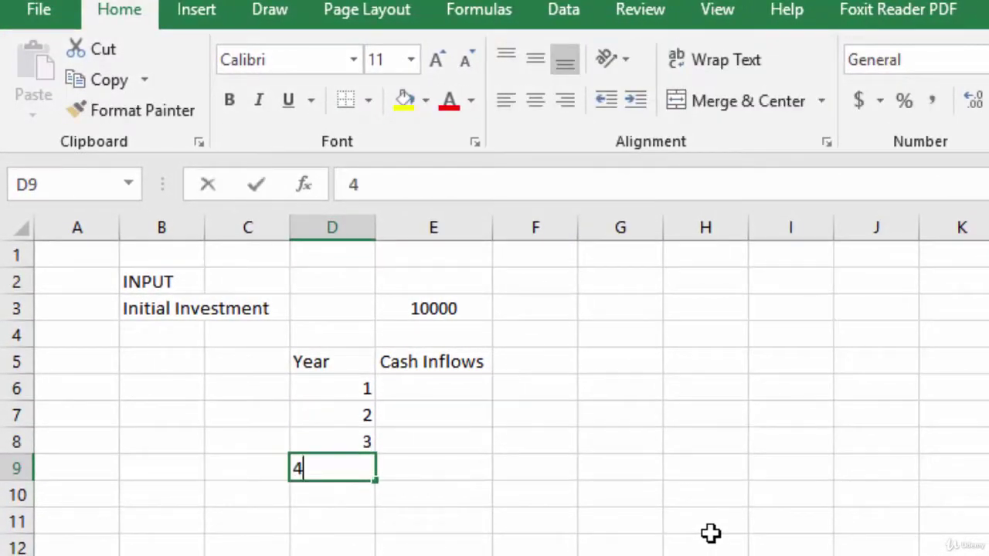
{"action": "key", "text": "Return"}
{"action": "type", "text": "5"}
{"action": "key", "text": "Return"}
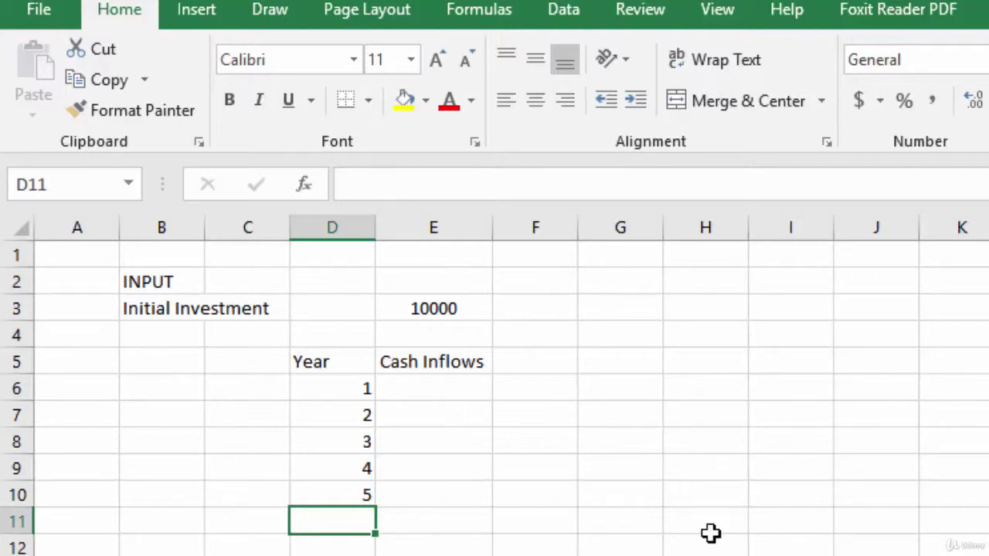
Centre the contents of column D horizontally.
{"action": "key", "text": "Up"}
{"action": "key", "text": "Up"}
{"action": "key", "text": "Up"}
{"action": "key", "text": "Up"}
{"action": "key", "text": "Up"}
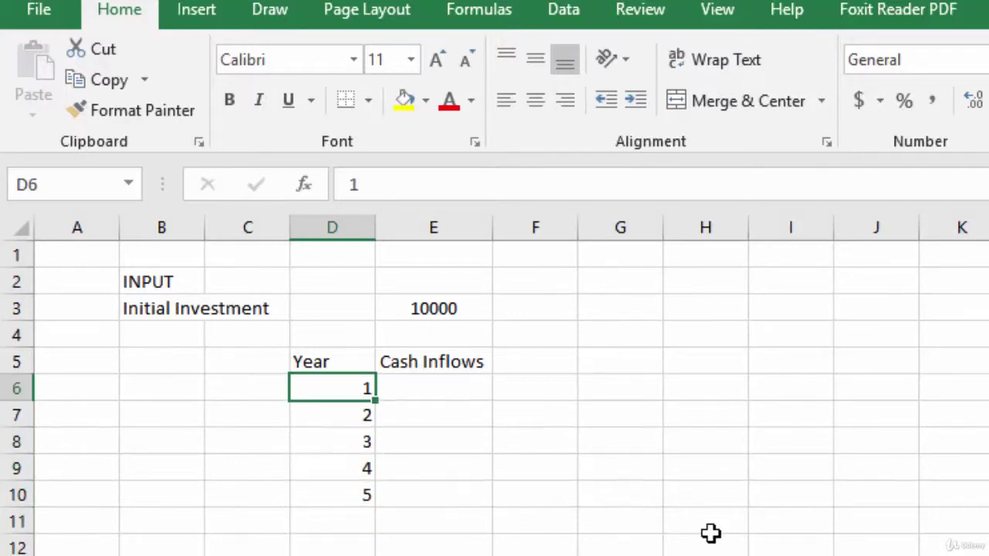
{"action": "left_click", "coordinate": [331, 224]}
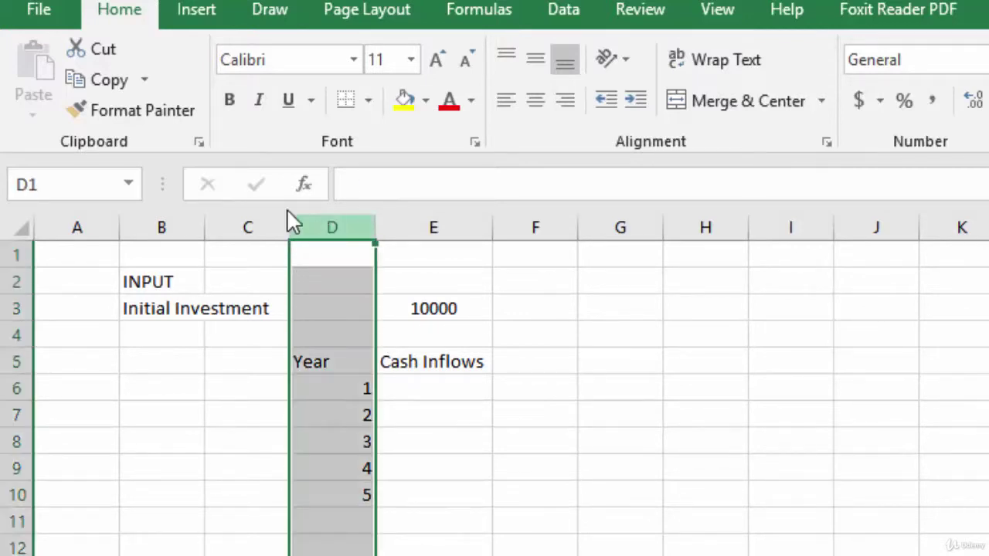
{"action": "left_click", "coordinate": [535, 102]}
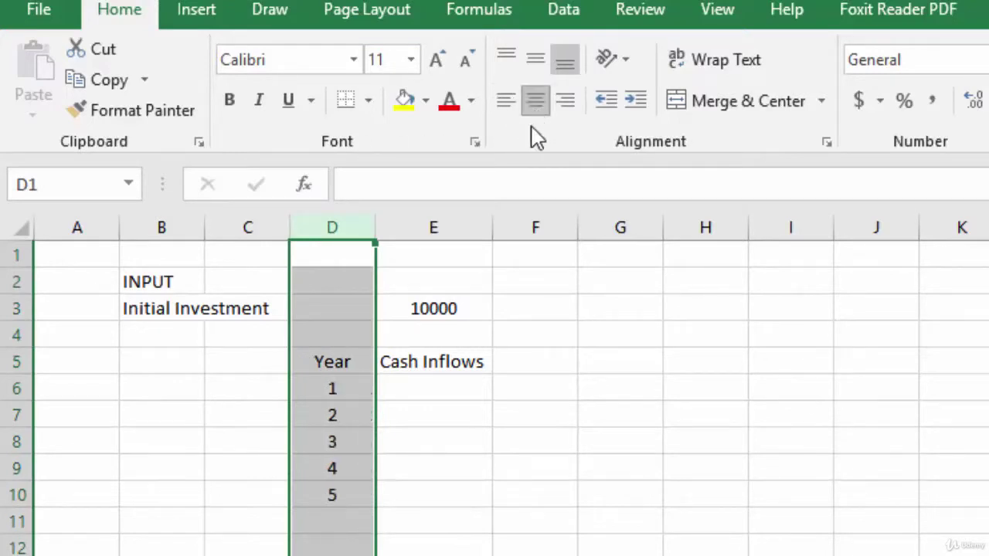
Enter cash inflows of 2000, 3000, 2500, 500 and 3000 for years 1 to 5 in cells E6 through E10.
{"action": "left_click", "coordinate": [428, 393]}
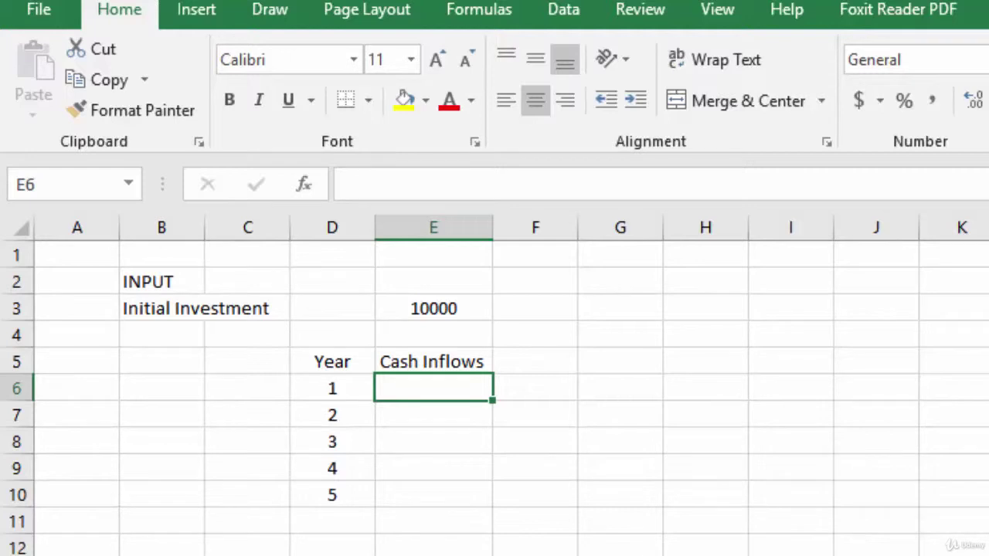
{"action": "type", "text": "2000"}
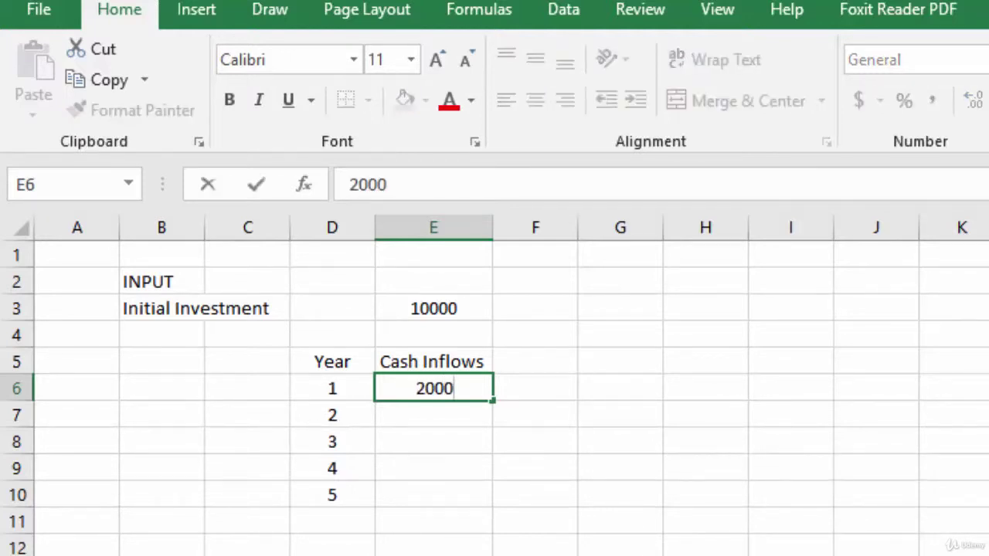
{"action": "key", "text": "Return"}
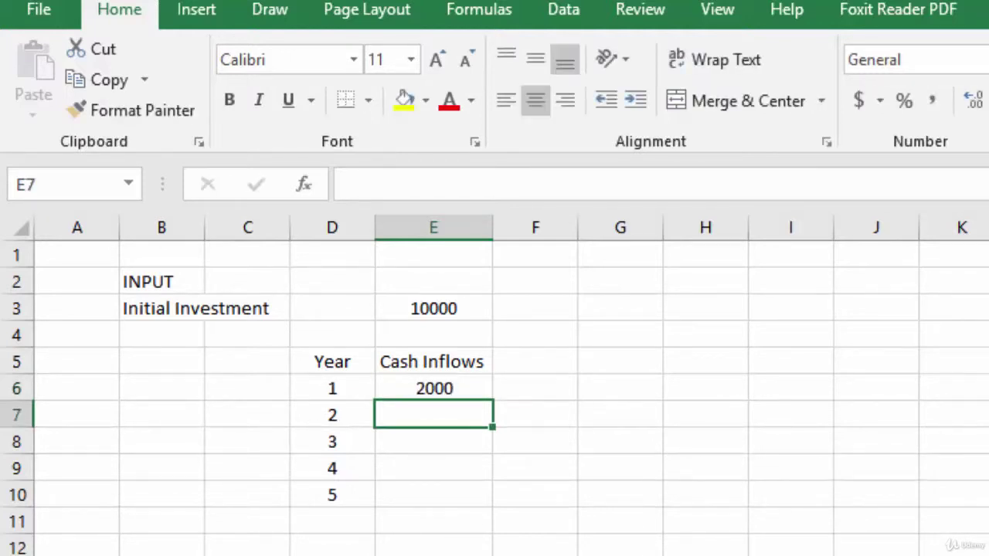
{"action": "type", "text": "3000"}
{"action": "key", "text": "Return"}
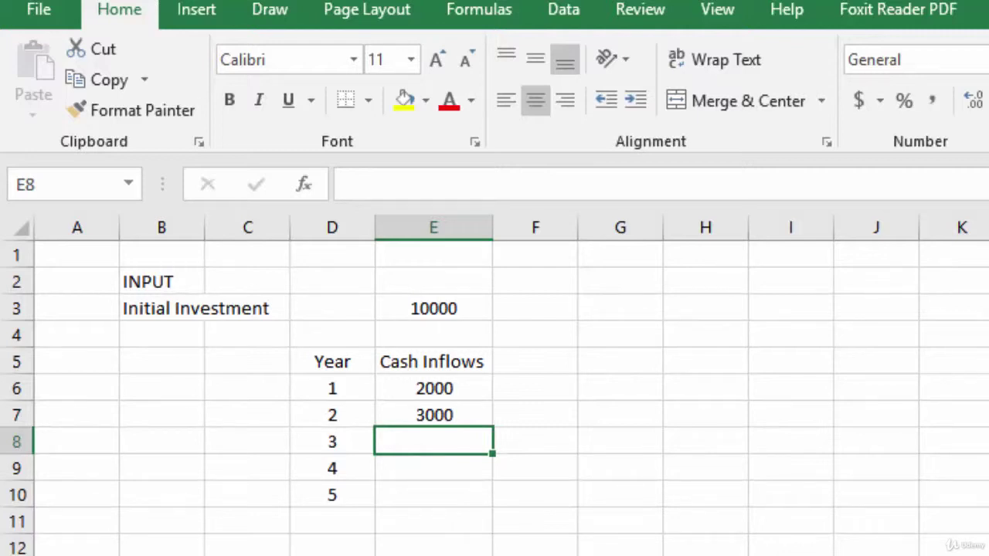
{"action": "type", "text": "2500"}
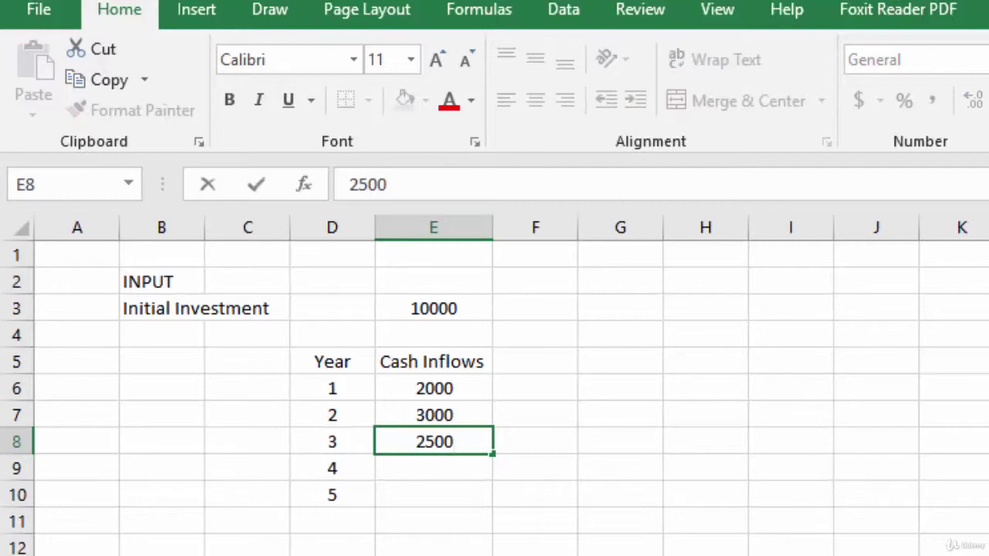
{"action": "key", "text": "Return"}
{"action": "type", "text": "500"}
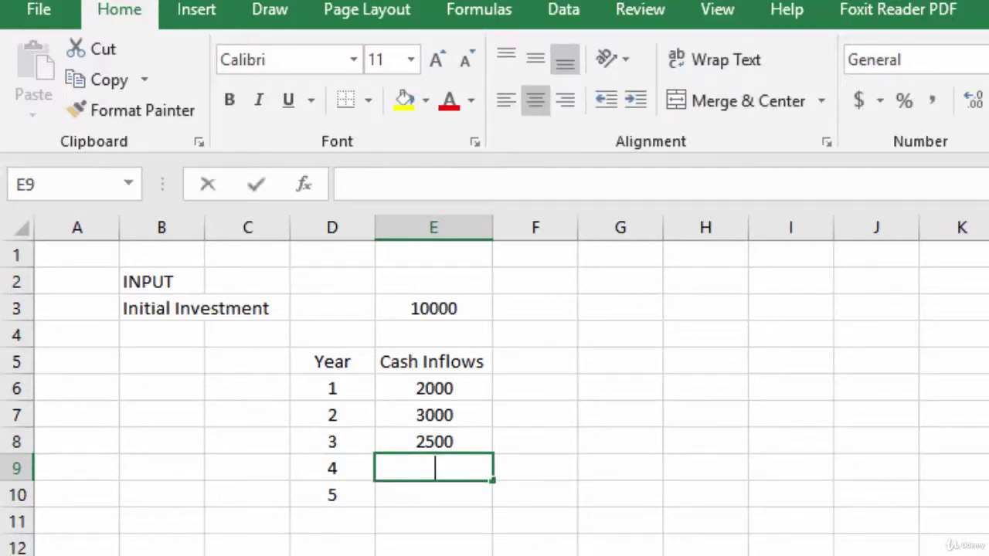
{"action": "key", "text": "Return"}
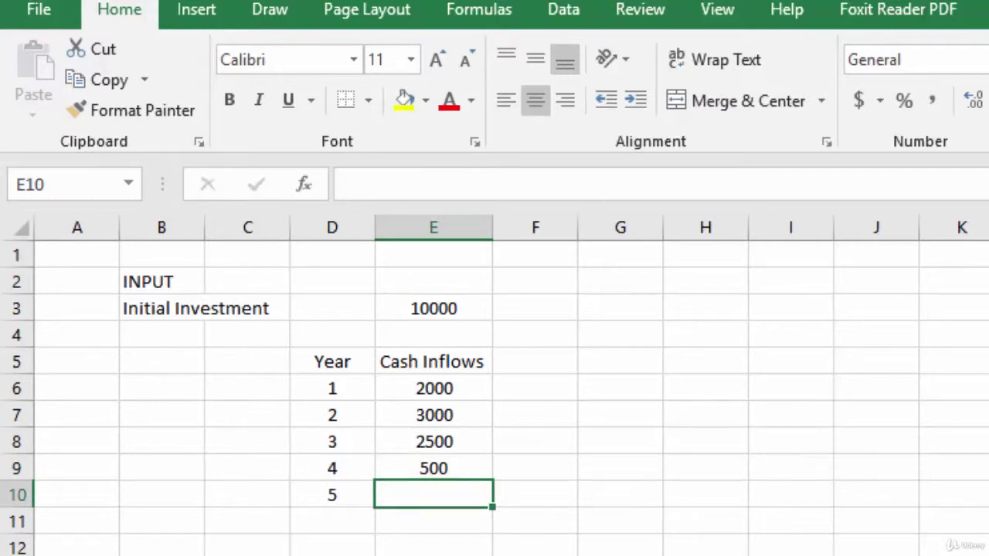
{"action": "type", "text": "3000"}
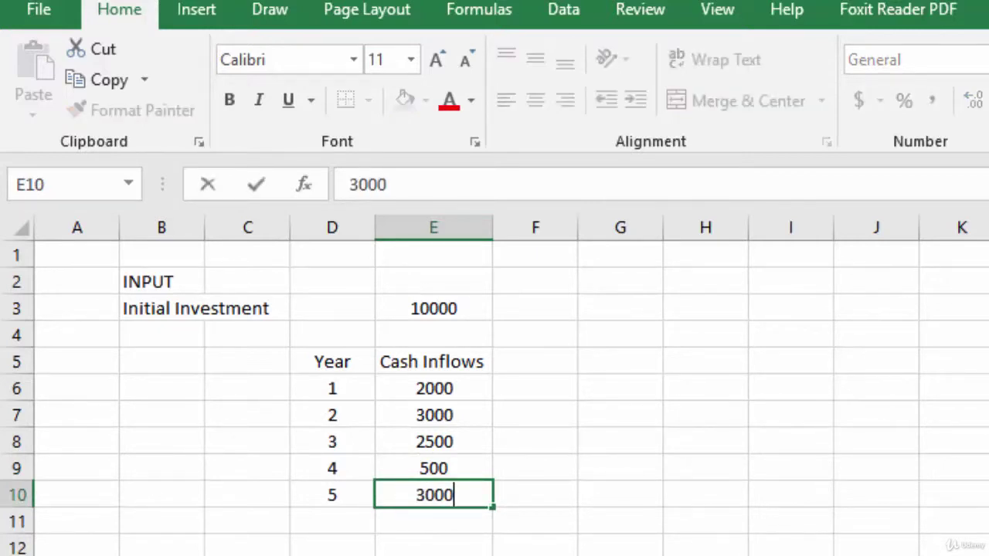
{"action": "key", "text": "Return"}
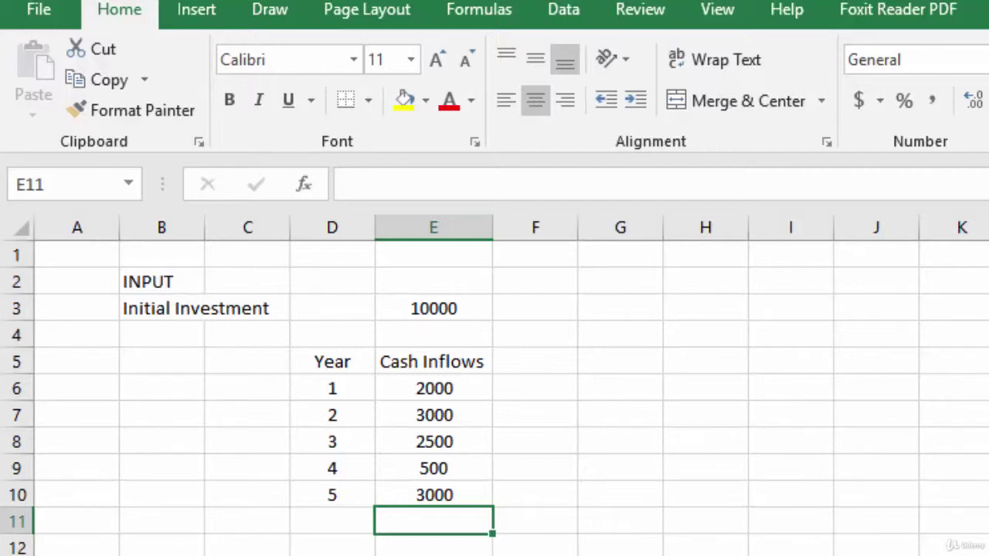
Add the label Discount rate in cell B12 and enter 10% in cell E12.
{"action": "left_click", "coordinate": [452, 313]}
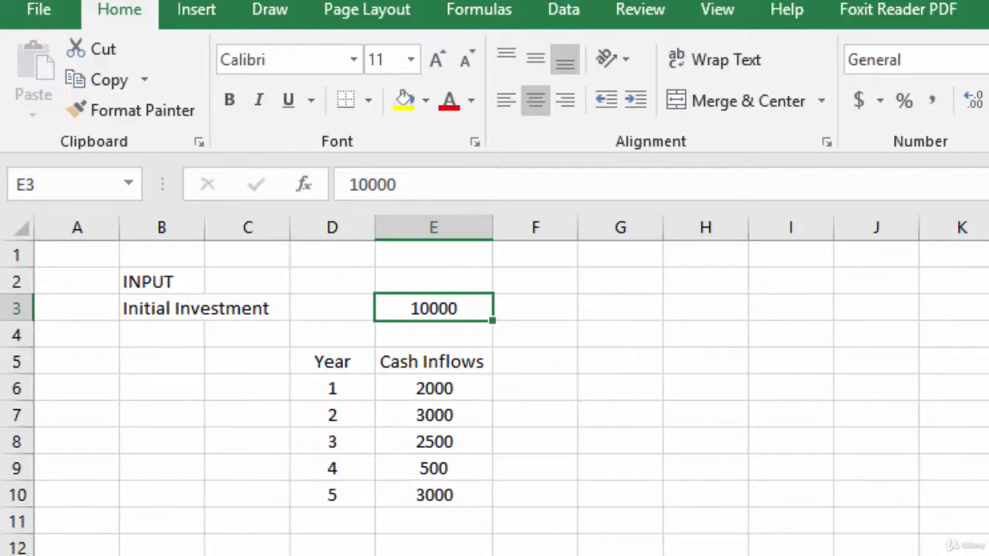
{"action": "left_click", "coordinate": [168, 542]}
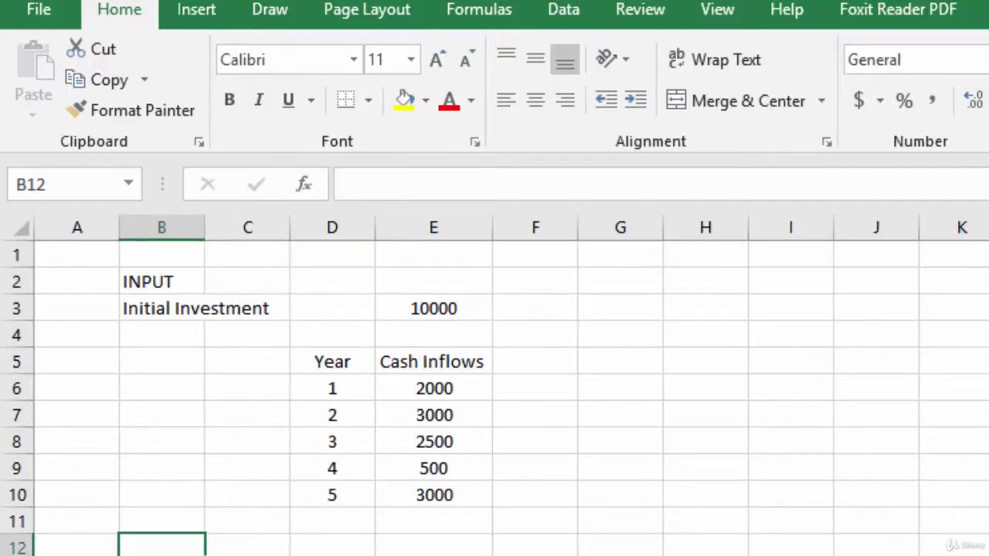
{"action": "type", "text": "Discount rate"}
{"action": "left_click", "coordinate": [434, 545]}
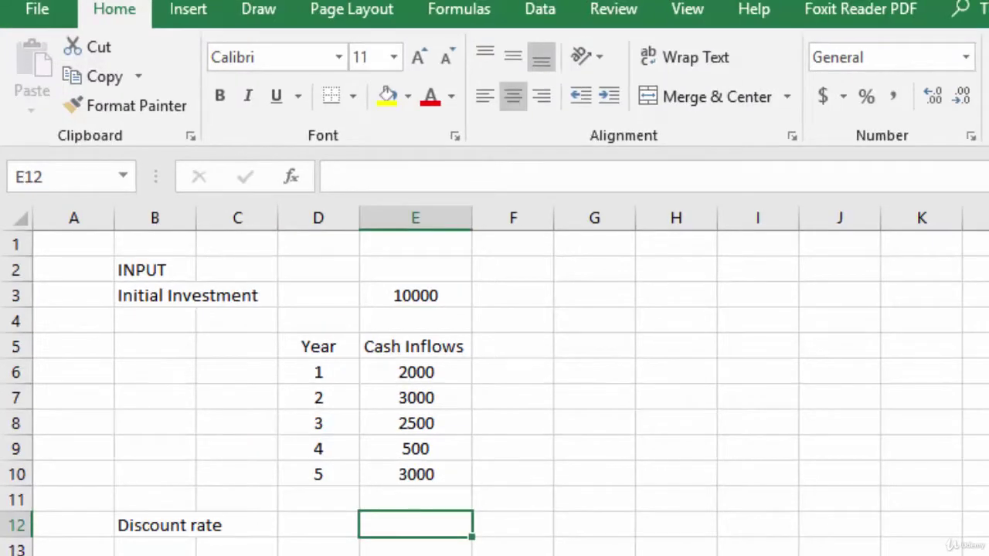
{"action": "type", "text": "10"}
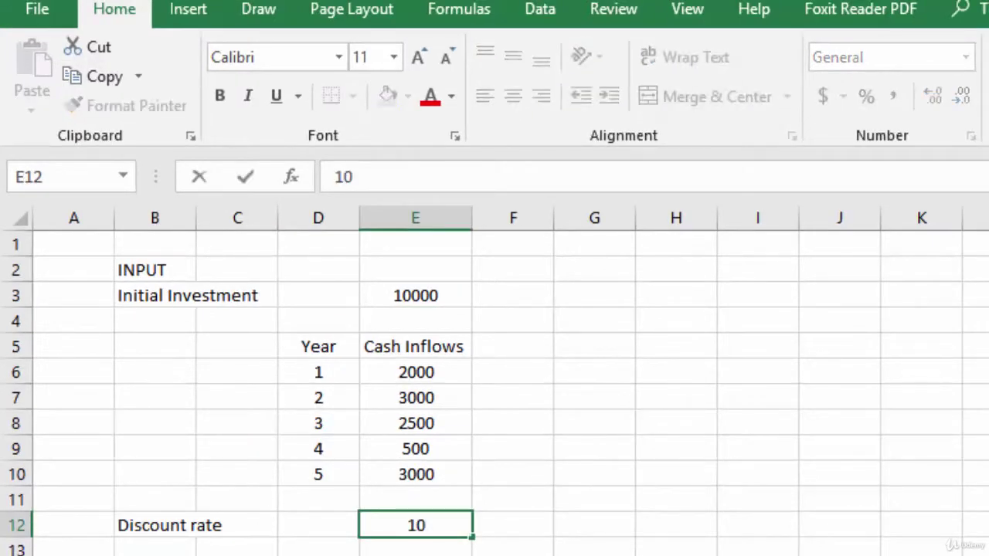
{"action": "type", "text": "%"}
{"action": "key", "text": "Return"}
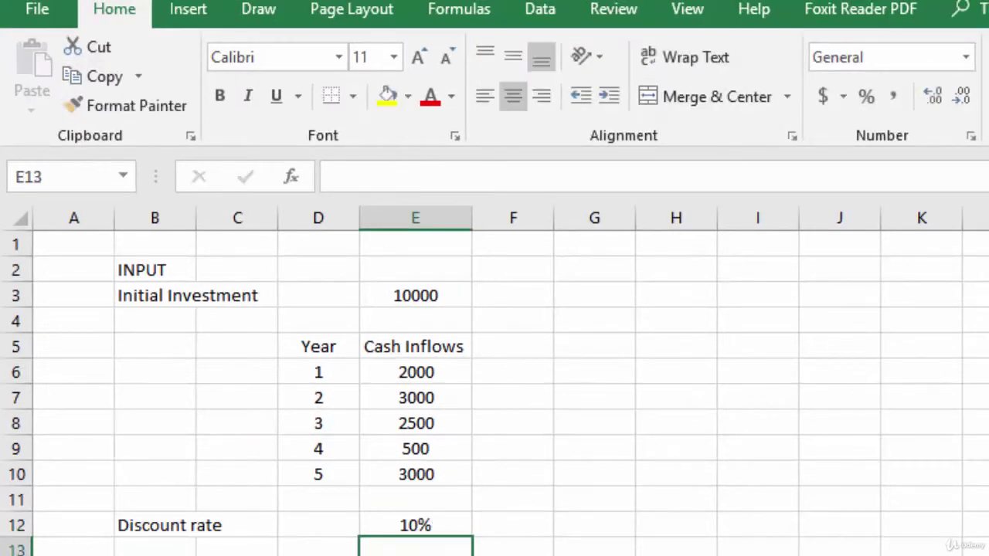
Enter the label PV of Cash Inflows in cell G5 below the OUTPUT heading.
{"action": "left_click_drag", "start_coordinate": [123, 272], "coordinate": [413, 525]}
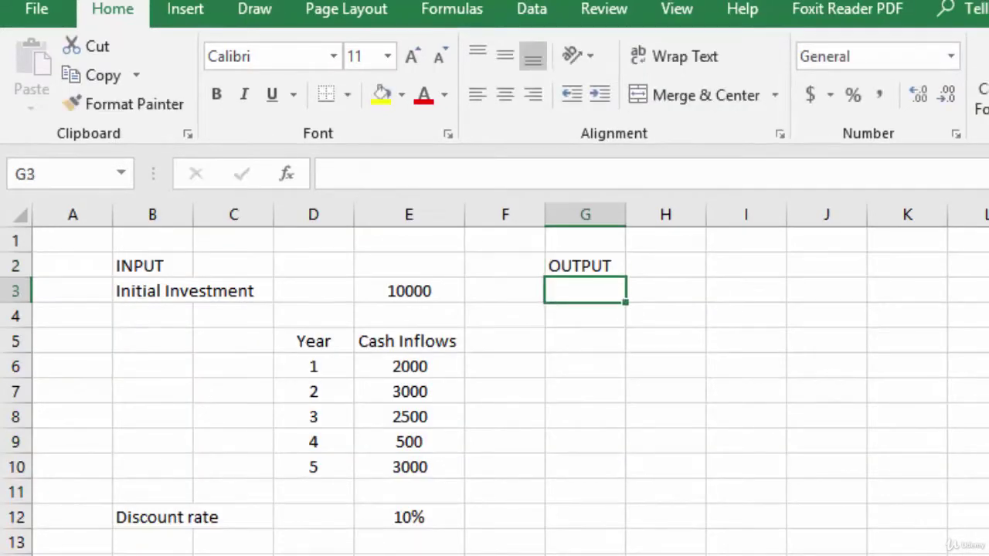
{"action": "left_click", "coordinate": [585, 340]}
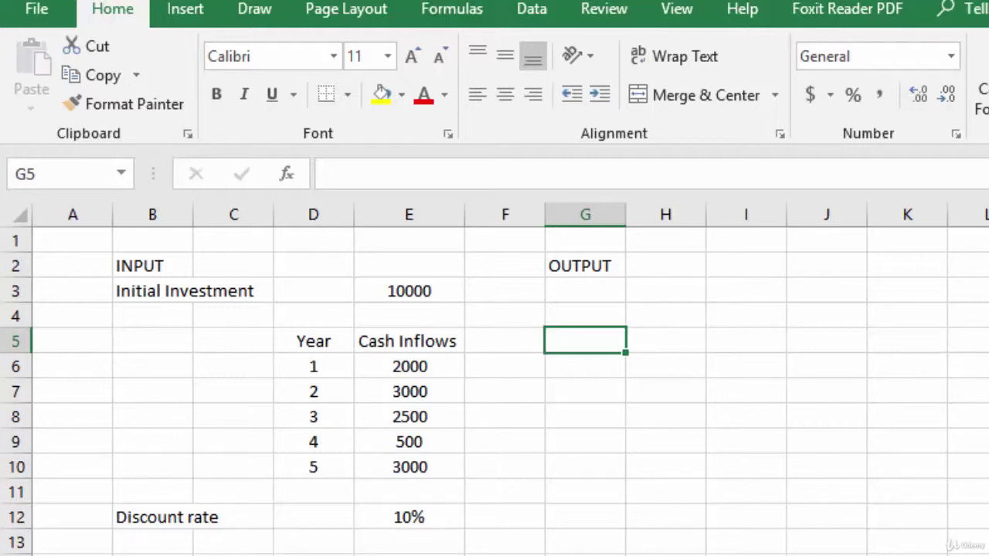
{"action": "type", "text": "P"}
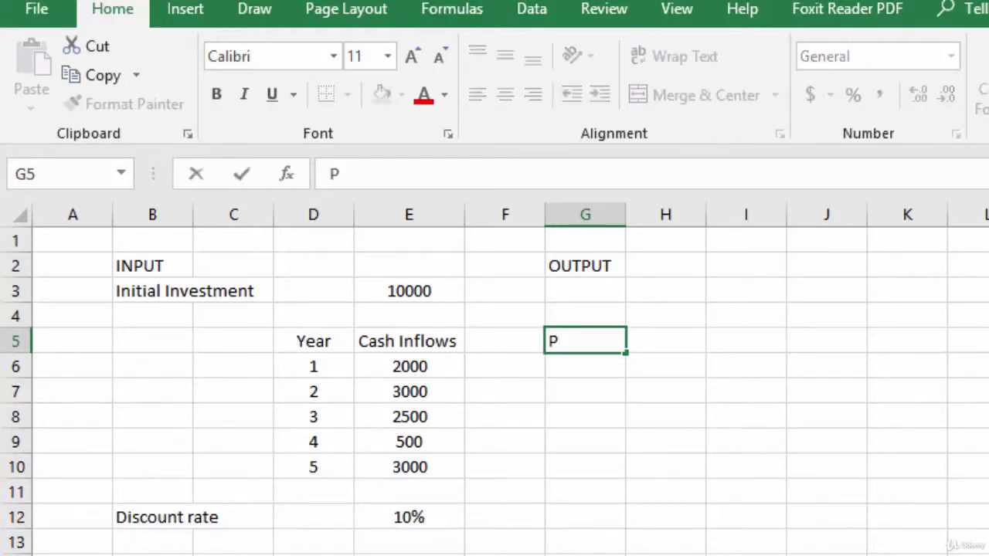
{"action": "type", "text": "V of "}
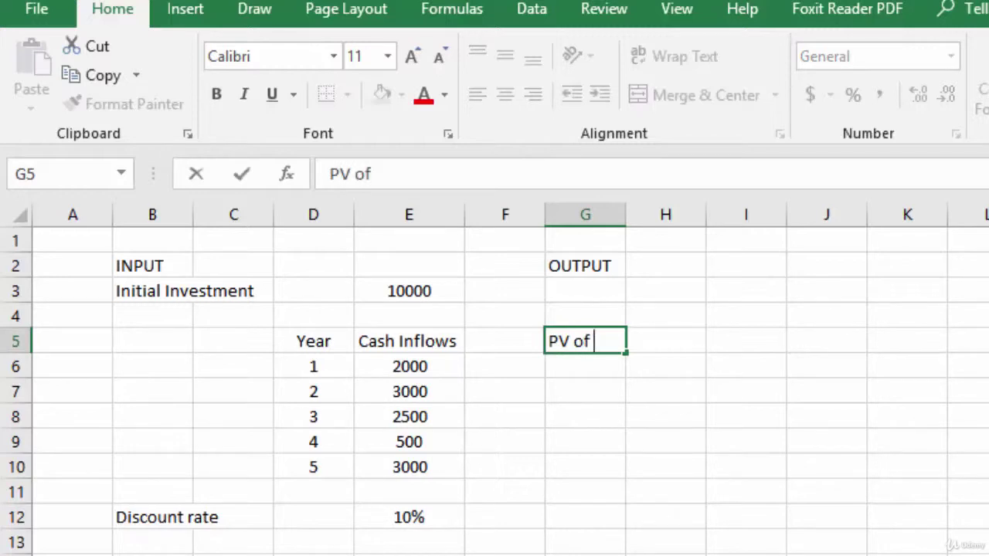
{"action": "type", "text": "Cash Inflows"}
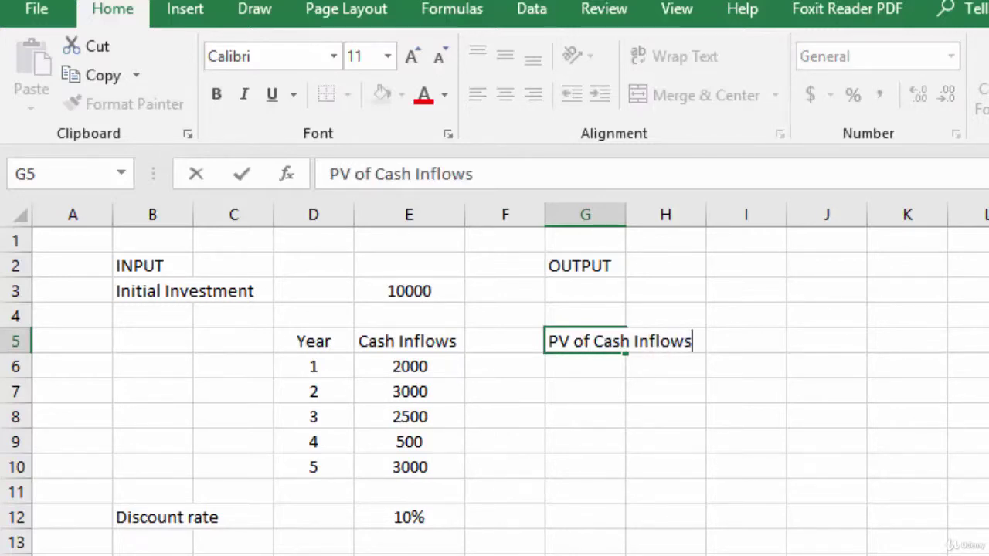
Confirm the label in G5 and autofit column G to the width of its text.
{"action": "key", "text": "ctrl+Return"}
{"action": "key", "text": "Down"}
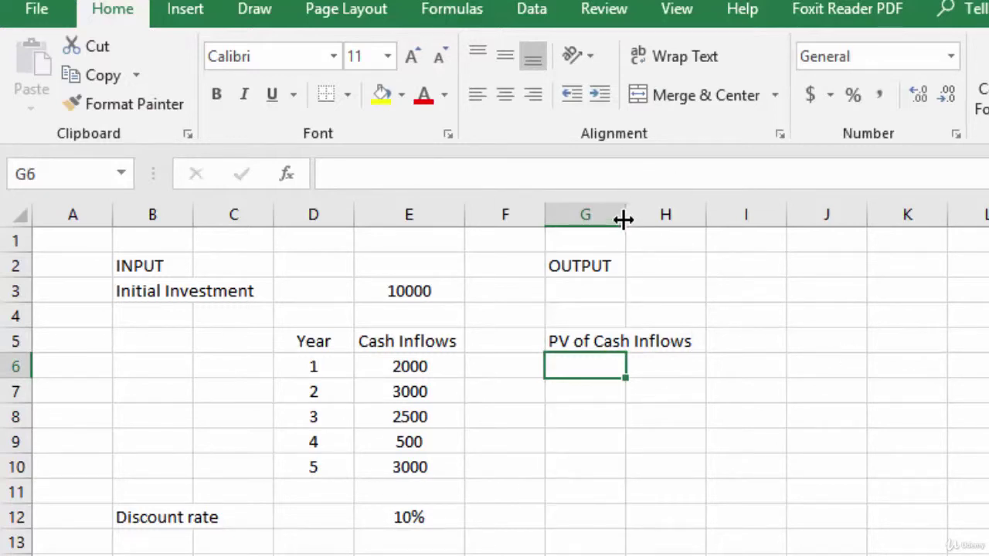
{"action": "double_click", "coordinate": [623, 219]}
{"action": "left_click", "coordinate": [611, 409]}
{"action": "left_click", "coordinate": [598, 374]}
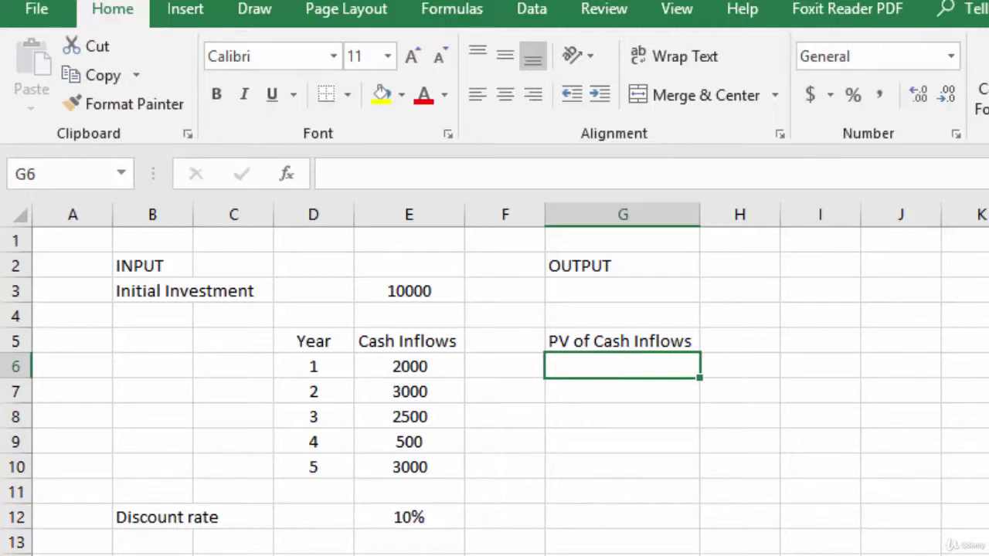
{"action": "left_click", "coordinate": [412, 368]}
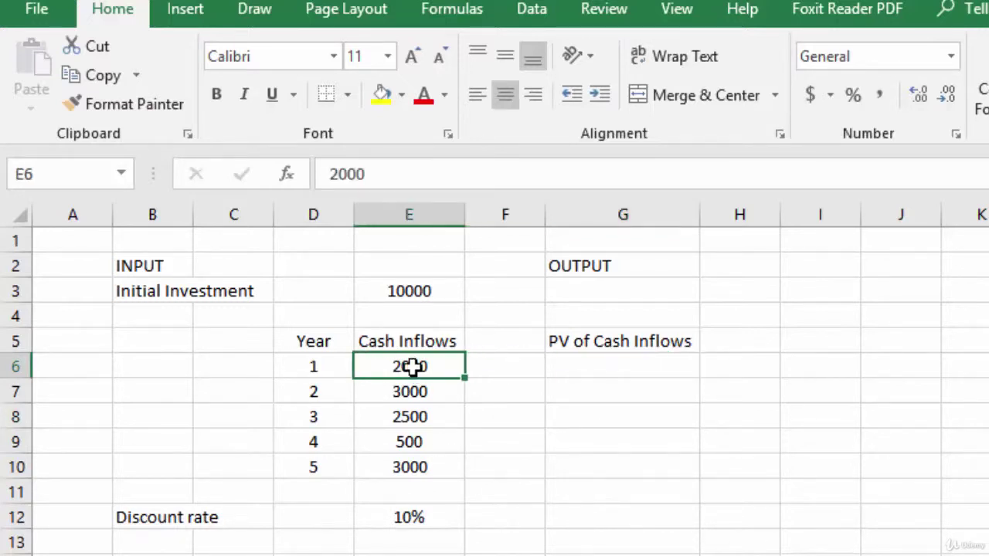
{"action": "left_click", "coordinate": [392, 521]}
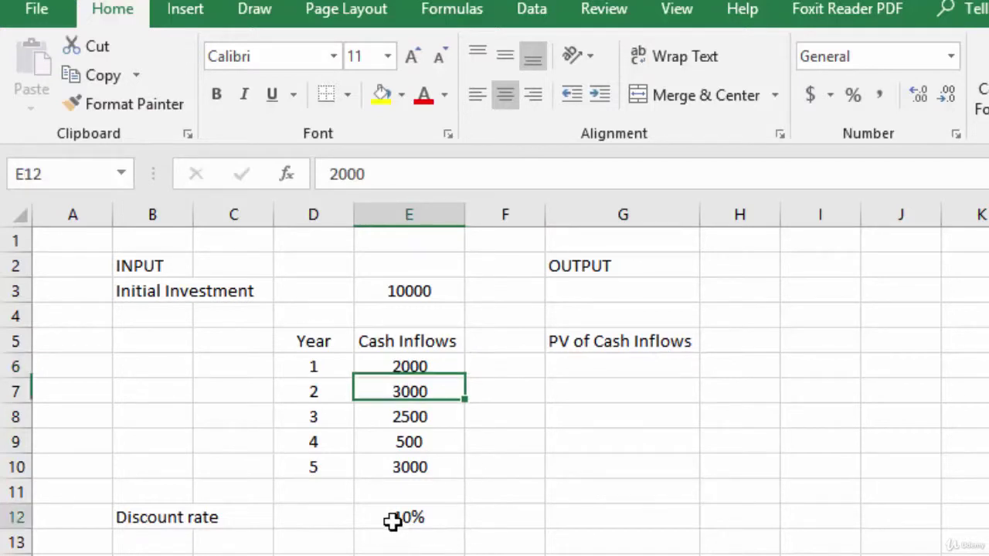
{"action": "left_click", "coordinate": [319, 365]}
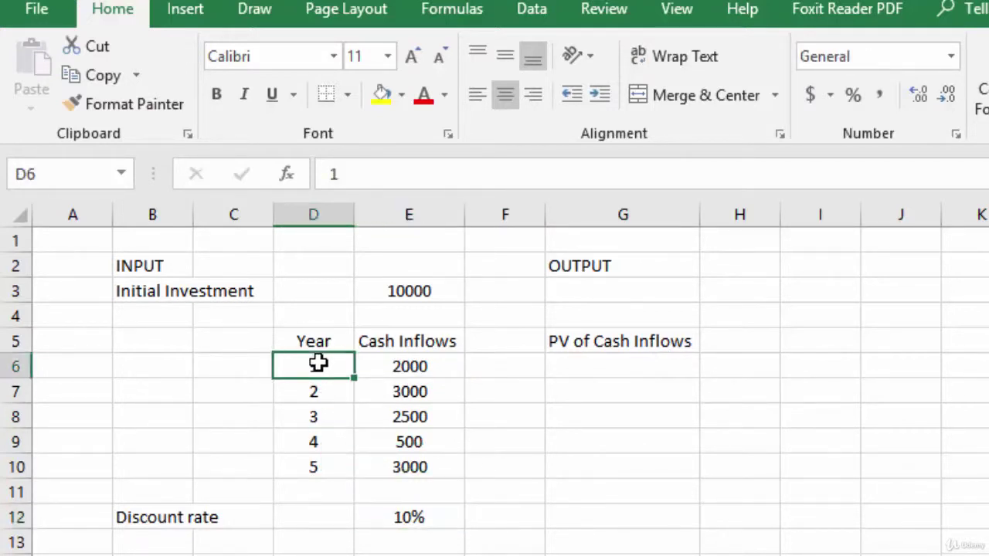
Begin the year 1 present value formula in cell G6 as =E6/(1+E12.
{"action": "left_click", "coordinate": [647, 357]}
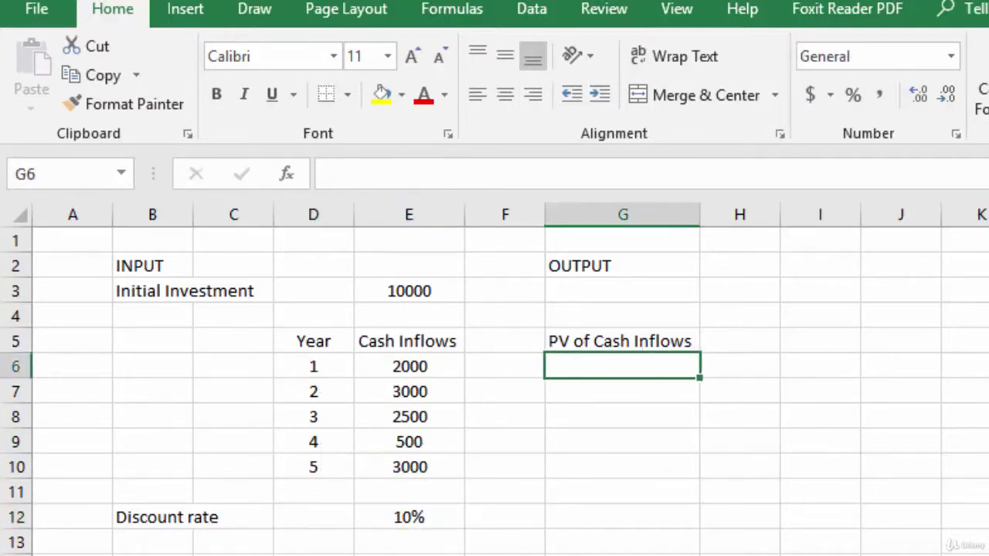
{"action": "type", "text": "="}
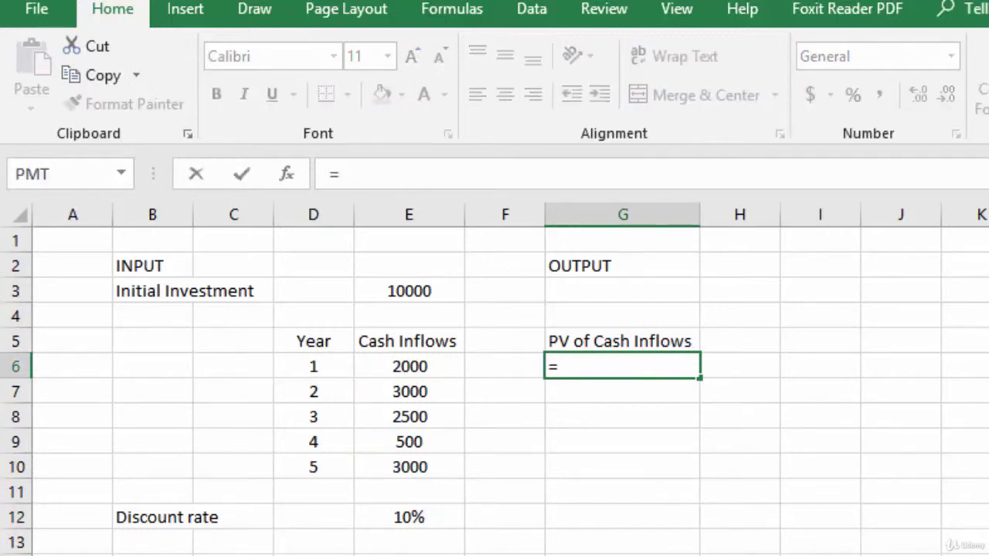
{"action": "left_click", "coordinate": [405, 366]}
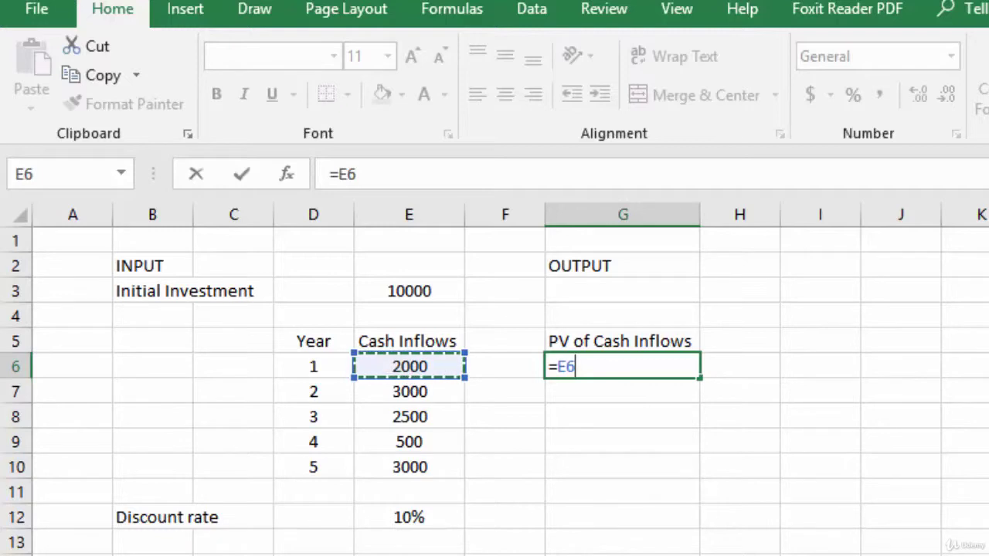
{"action": "type", "text": "/"}
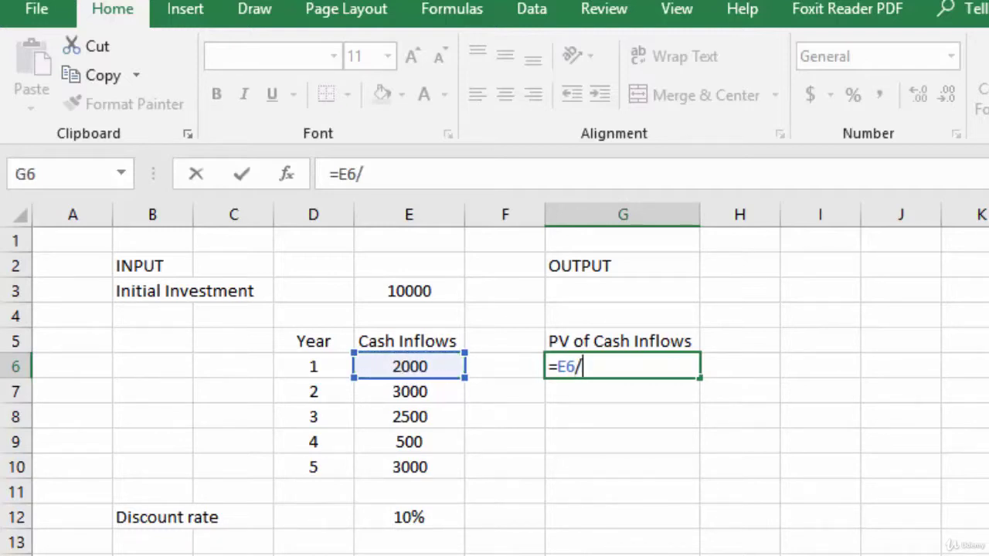
{"action": "type", "text": "(1"}
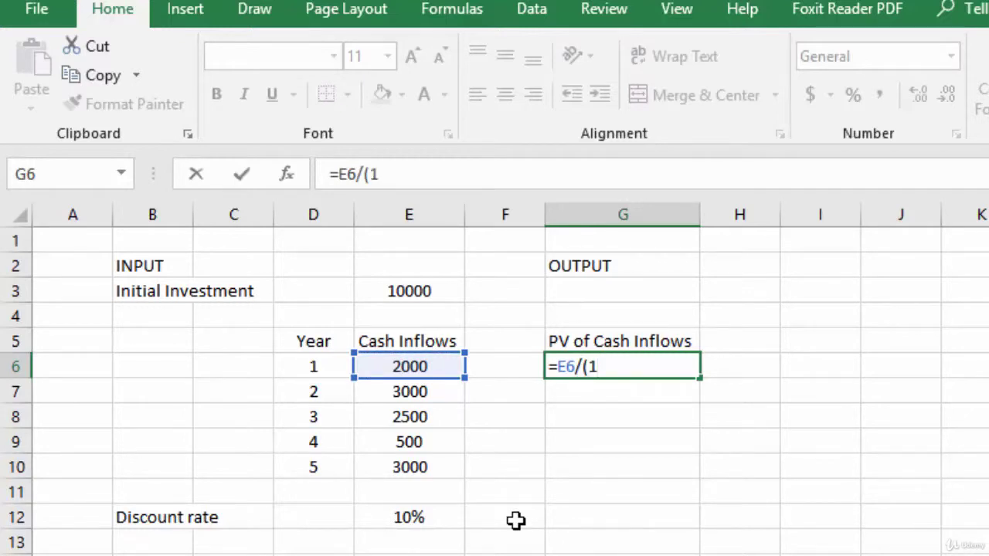
{"action": "type", "text": "+"}
{"action": "left_click", "coordinate": [400, 522]}
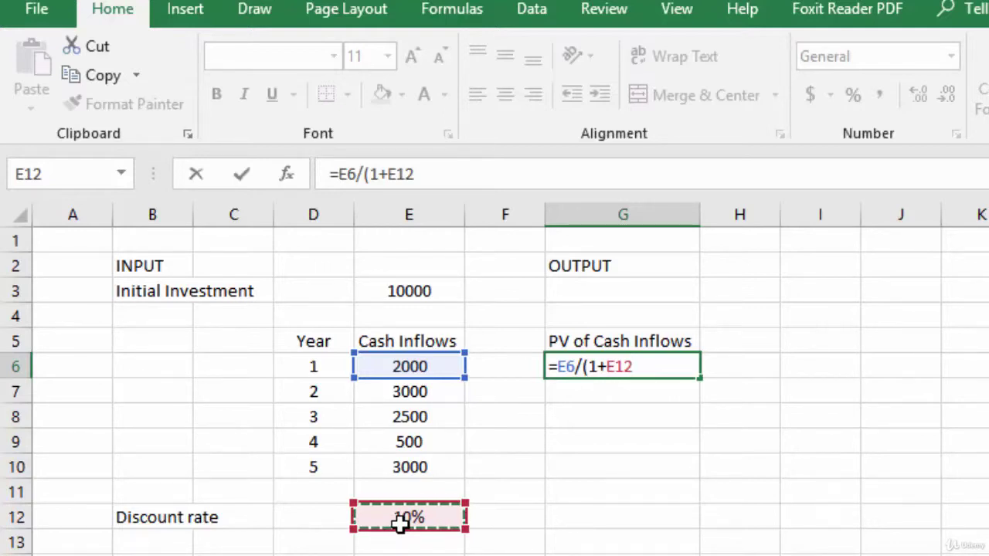
Make the discount rate reference absolute as $E$12, close the bracket and raise it to the power of D6.
{"action": "left_click", "coordinate": [610, 366]}
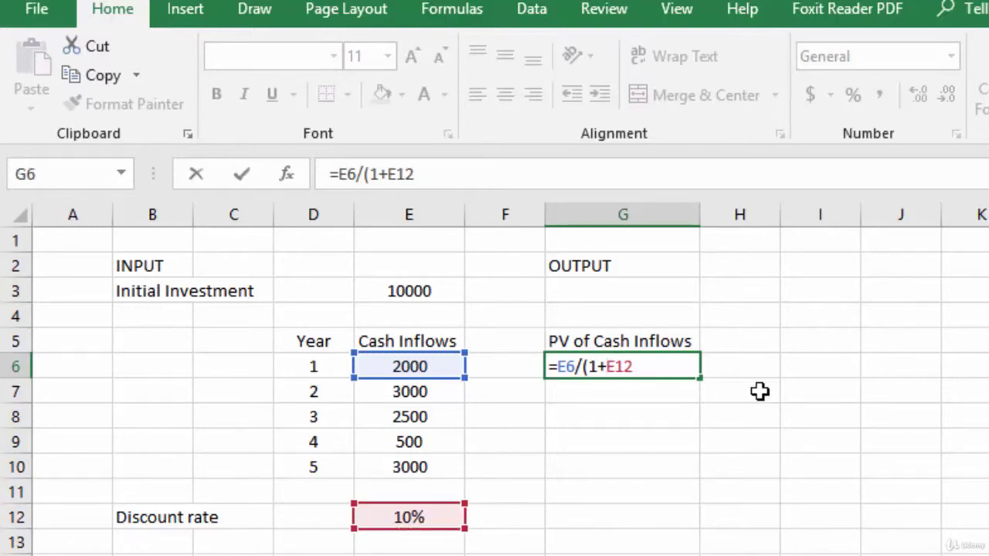
{"action": "type", "text": "$"}
{"action": "key", "text": "Right"}
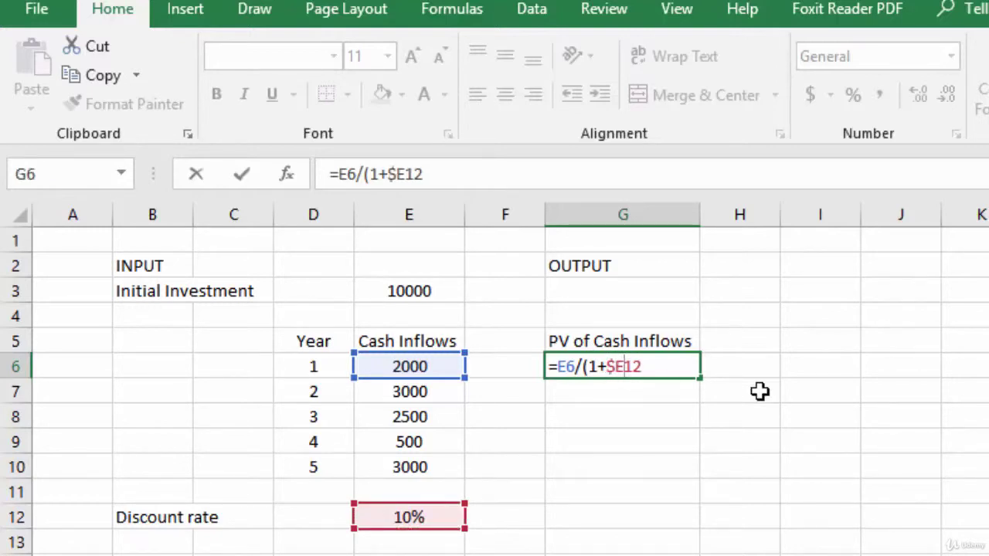
{"action": "type", "text": "$"}
{"action": "key", "text": "Right"}
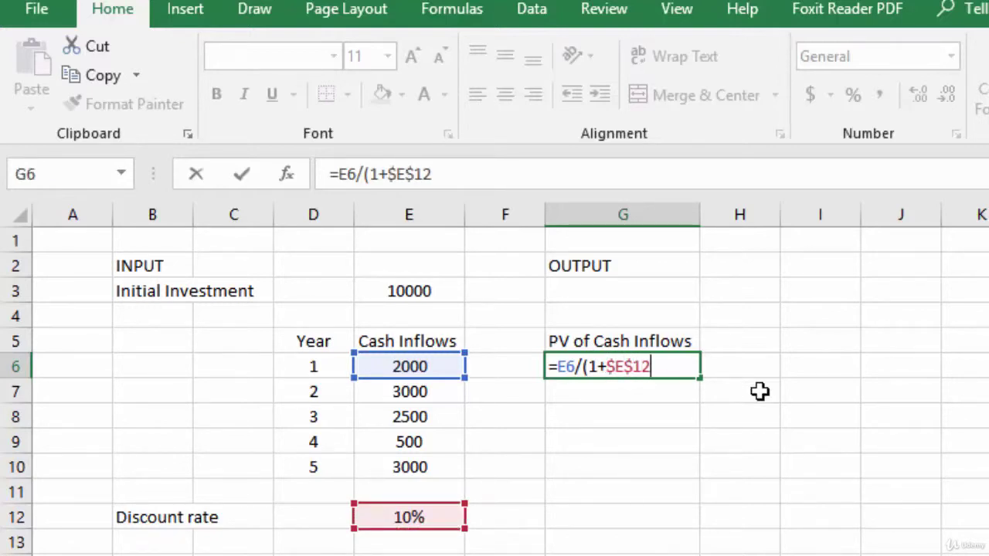
{"action": "type", "text": ")^"}
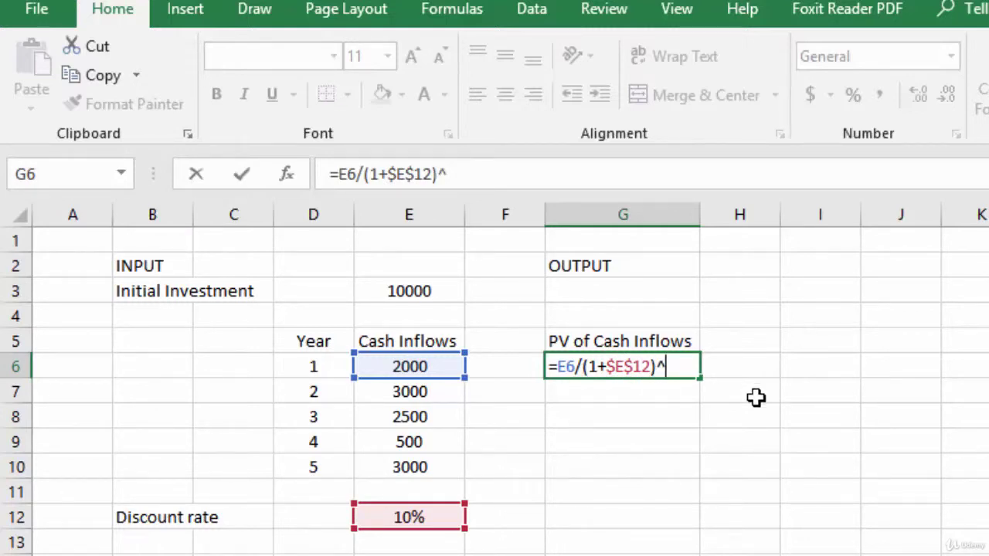
{"action": "left_click", "coordinate": [309, 367]}
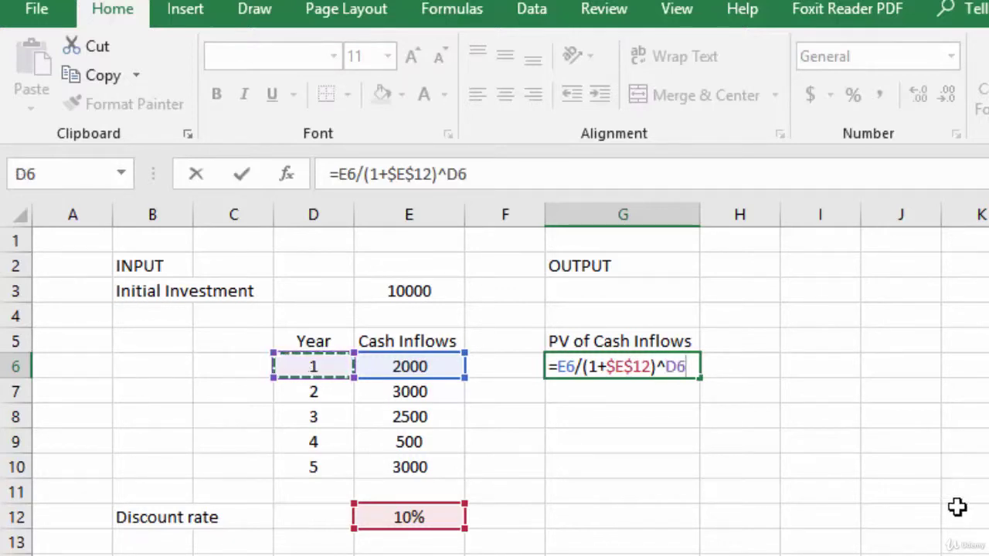
Enclose the whole denominator in brackets and enter the G6 formula as =E6/((1+$E$12)^D6).
{"action": "left_click", "coordinate": [581, 371]}
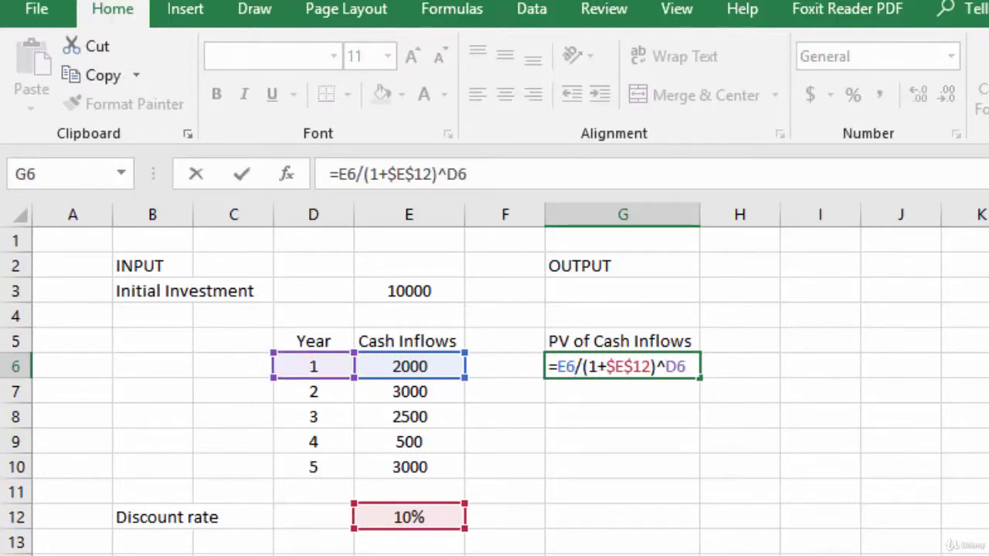
{"action": "left_click", "coordinate": [583, 366]}
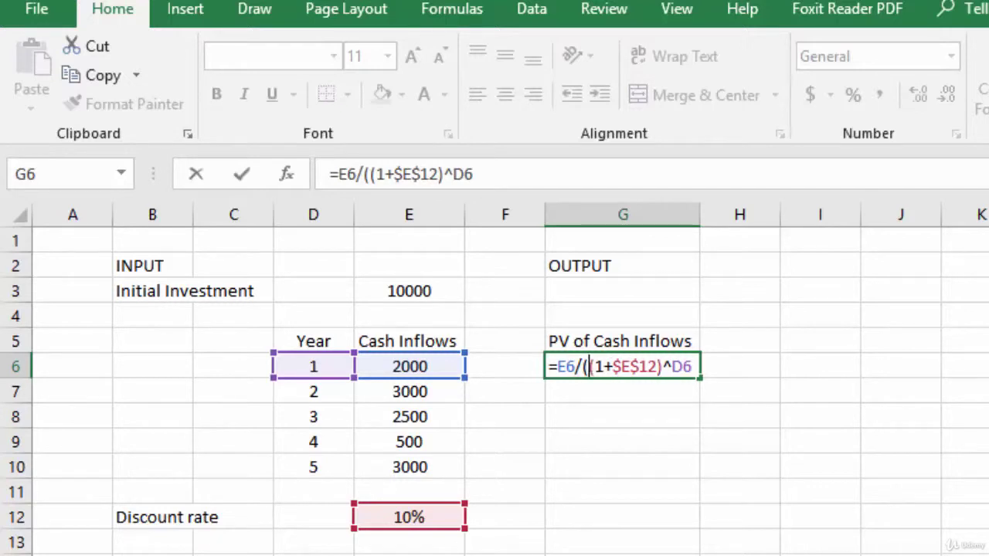
{"action": "type", "text": "("}
{"action": "key", "text": "Right"}
{"action": "key", "text": "Right"}
{"action": "key", "text": "Right"}
{"action": "key", "text": "Right"}
{"action": "key", "text": "Right"}
{"action": "key", "text": "Right"}
{"action": "key", "text": "Right"}
{"action": "key", "text": "Right"}
{"action": "key", "text": "Right"}
{"action": "key", "text": "Right"}
{"action": "key", "text": "Right"}
{"action": "key", "text": "Right"}
{"action": "type", "text": ")"}
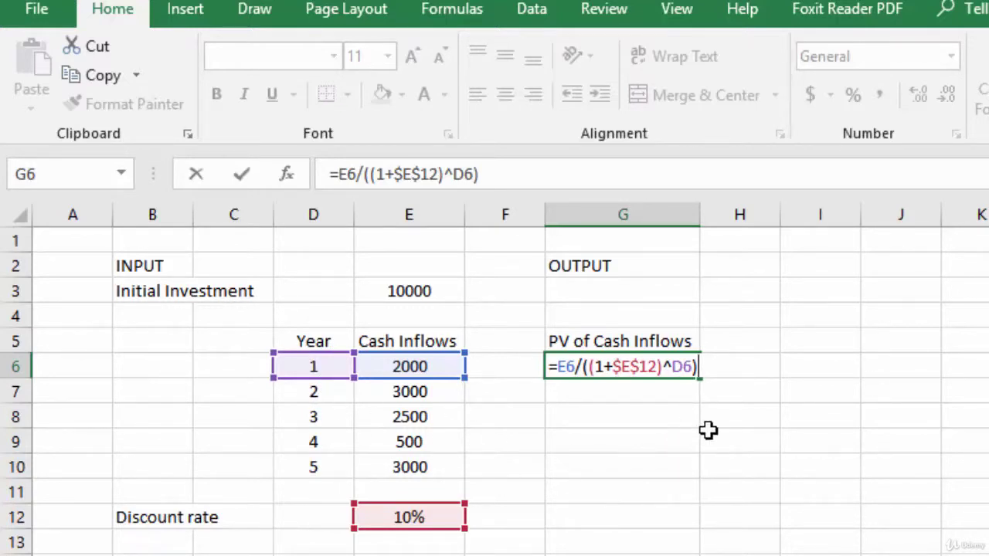
{"action": "key", "text": "Return"}
Fill the present value formula from G6 down to G10 and format these cells to two decimal places.
{"action": "left_click", "coordinate": [695, 369]}
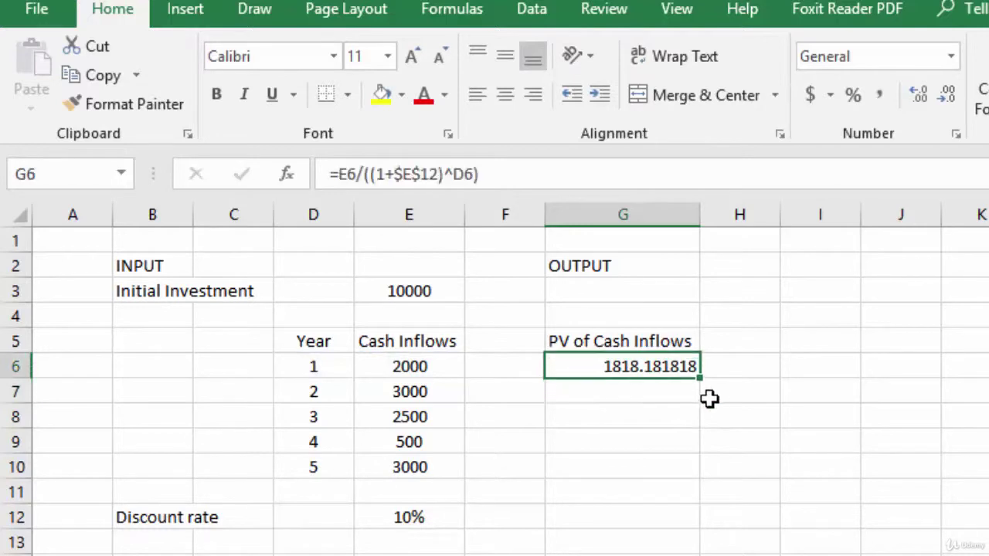
{"action": "left_click_drag", "start_coordinate": [699, 379], "coordinate": [696, 473]}
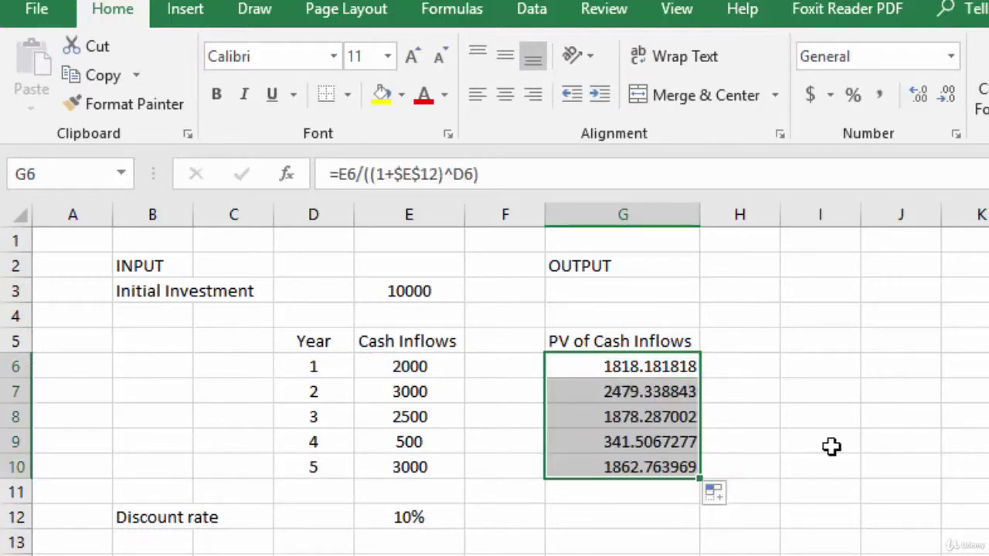
{"action": "left_click", "coordinate": [947, 95]}
{"action": "left_click", "coordinate": [947, 96]}
{"action": "left_click", "coordinate": [948, 95]}
{"action": "left_click", "coordinate": [947, 96]}
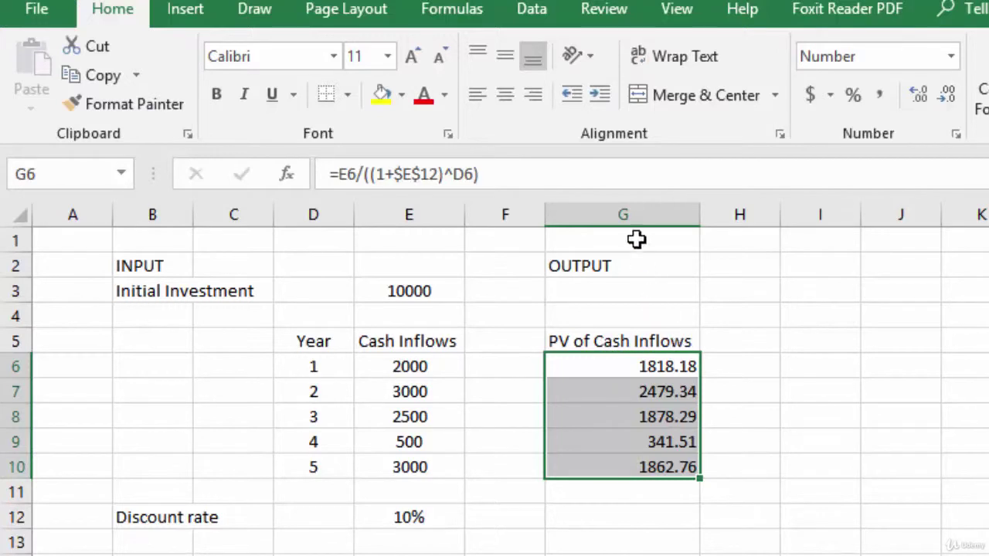
Centre the PV of Cash Inflows heading and its values in cells G5 through G10 horizontally.
{"action": "left_click_drag", "start_coordinate": [630, 340], "coordinate": [626, 466]}
{"action": "left_click", "coordinate": [503, 99]}
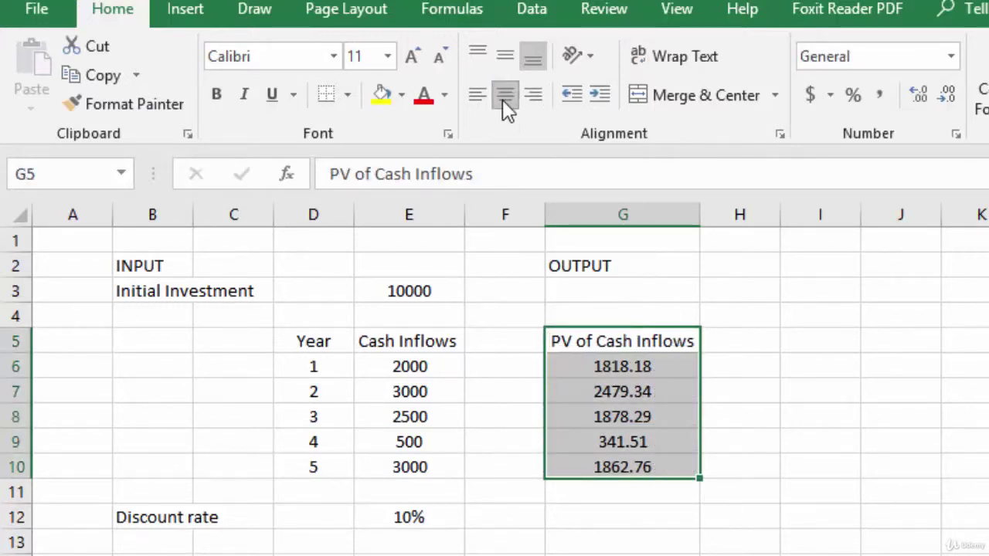
{"action": "left_click", "coordinate": [622, 553]}
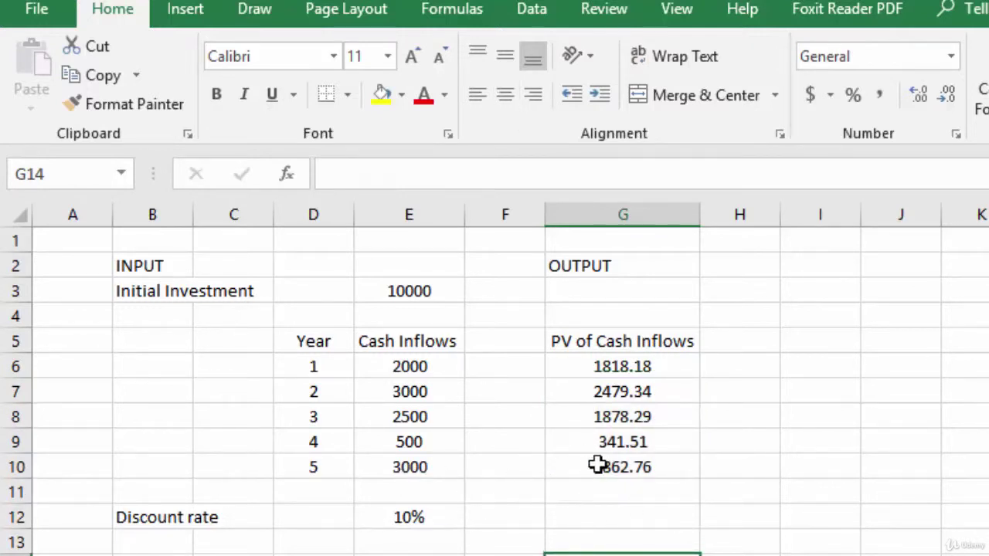
{"action": "left_click", "coordinate": [611, 443]}
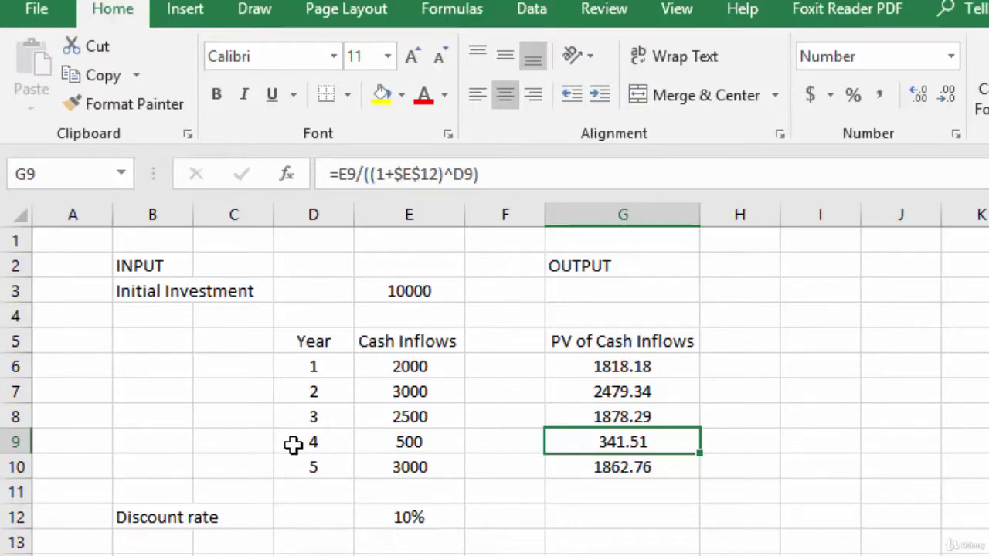
{"action": "left_click", "coordinate": [635, 490]}
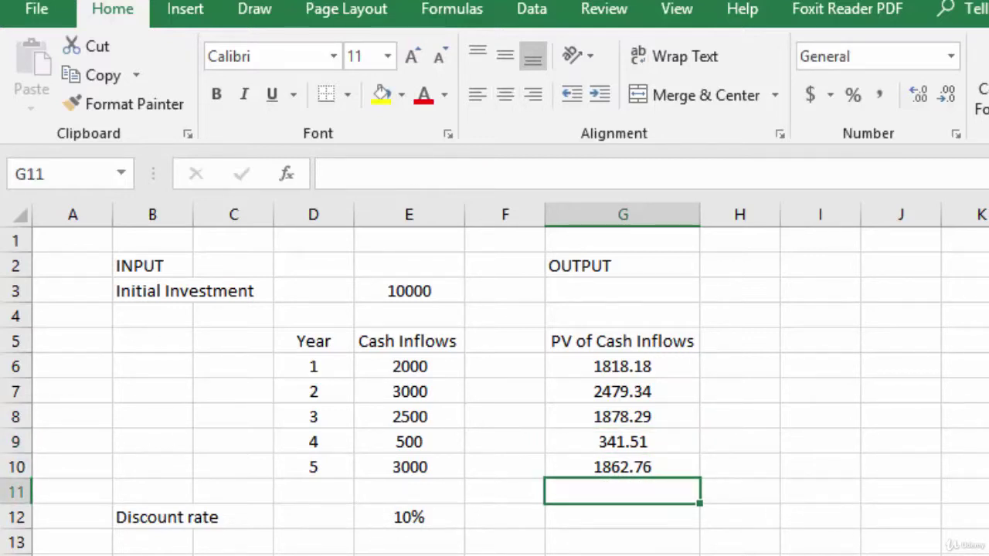
Enter the label PV of all cash inflows in cell G12 and autofit column G to it.
{"action": "left_click", "coordinate": [584, 519]}
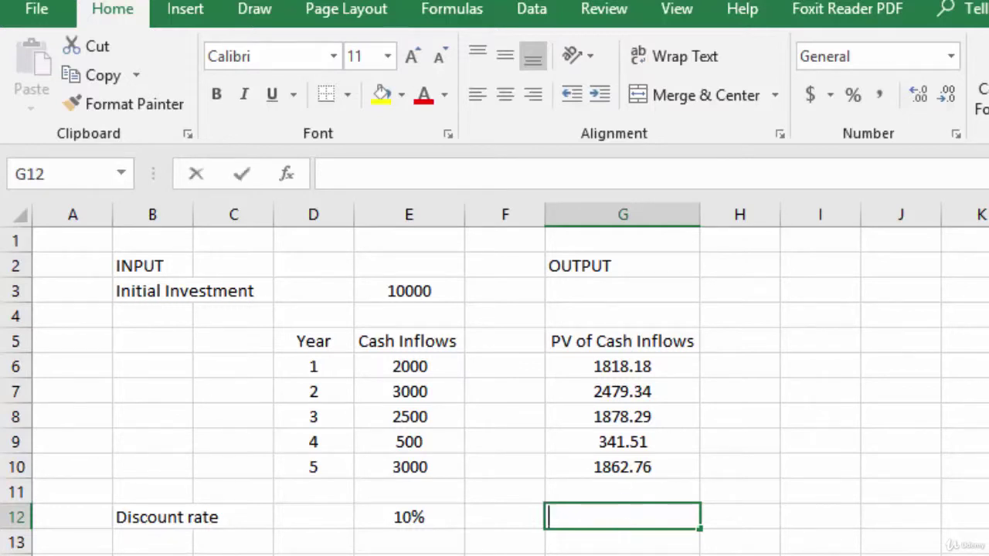
{"action": "type", "text": "PV of "}
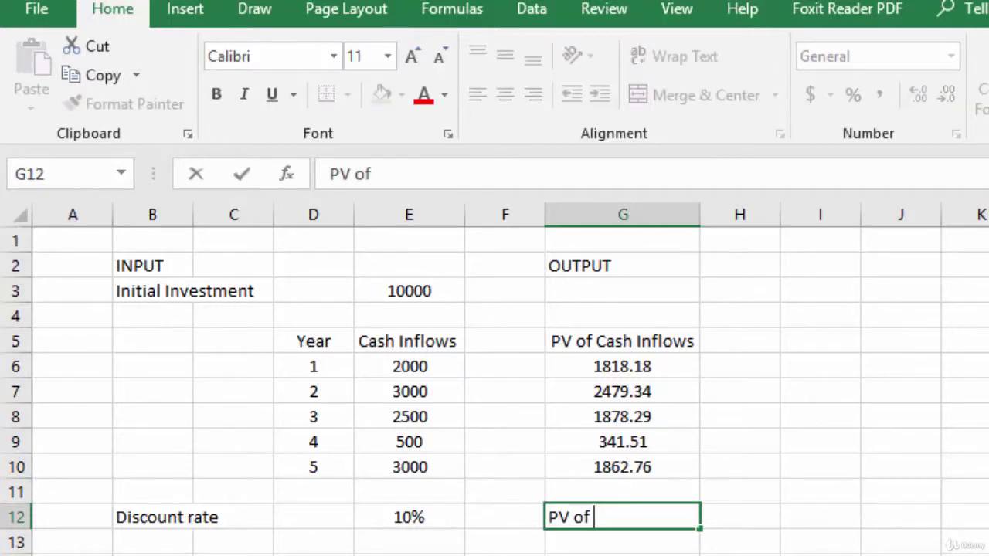
{"action": "type", "text": "all cas"}
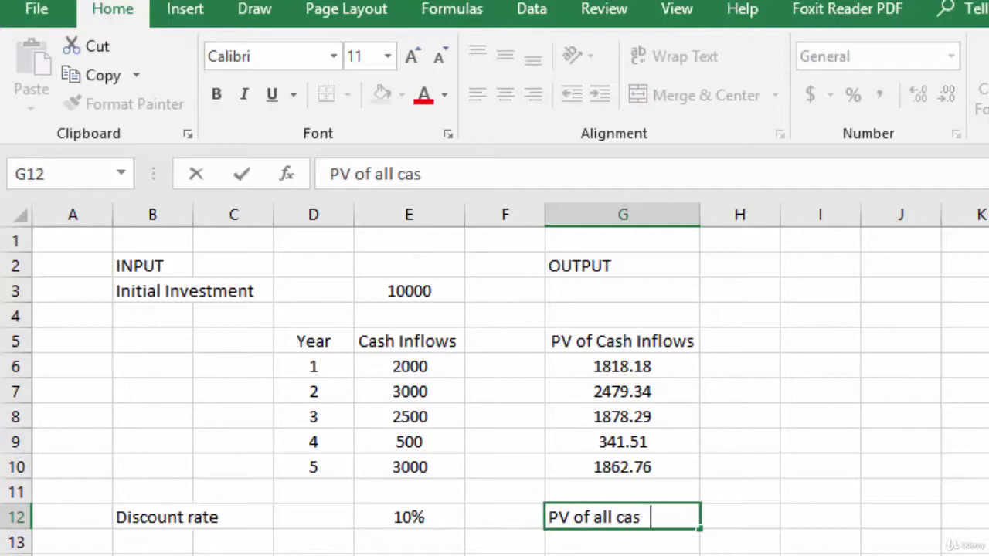
{"action": "type", "text": "h infl"}
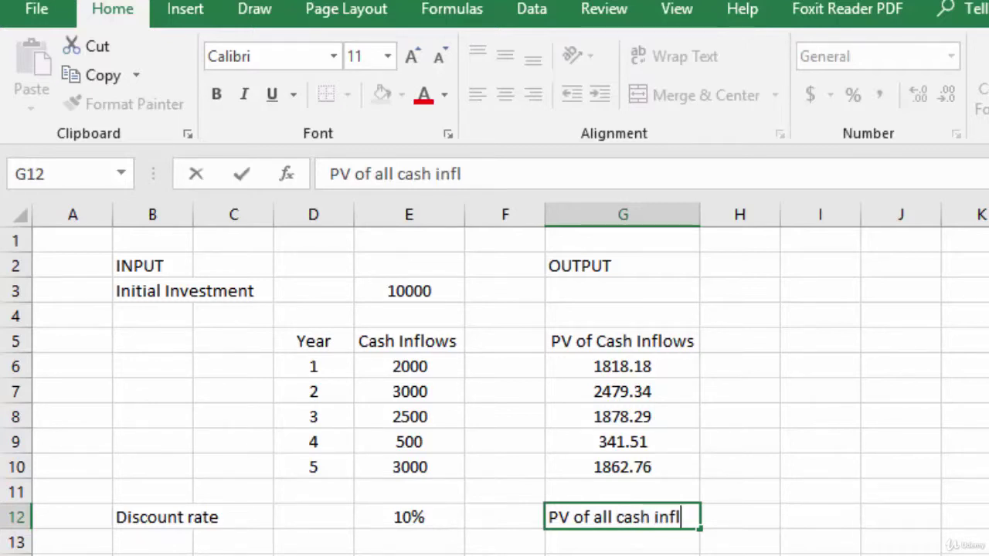
{"action": "type", "text": "ows"}
{"action": "key", "text": "Tab"}
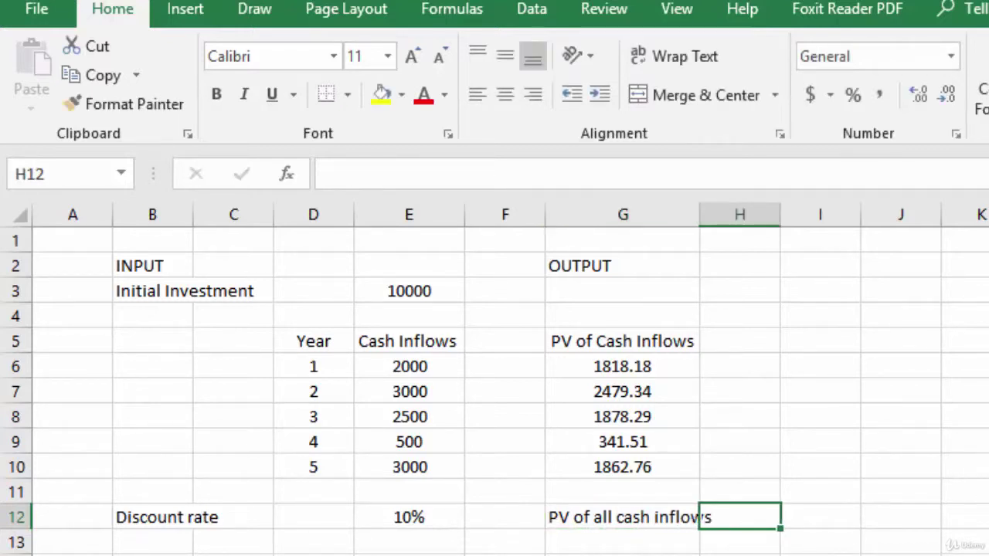
{"action": "double_click", "coordinate": [699, 215]}
Total the yearly present values in cell H12 with the formula =SUM(G6:G10).
{"action": "type", "text": "="}
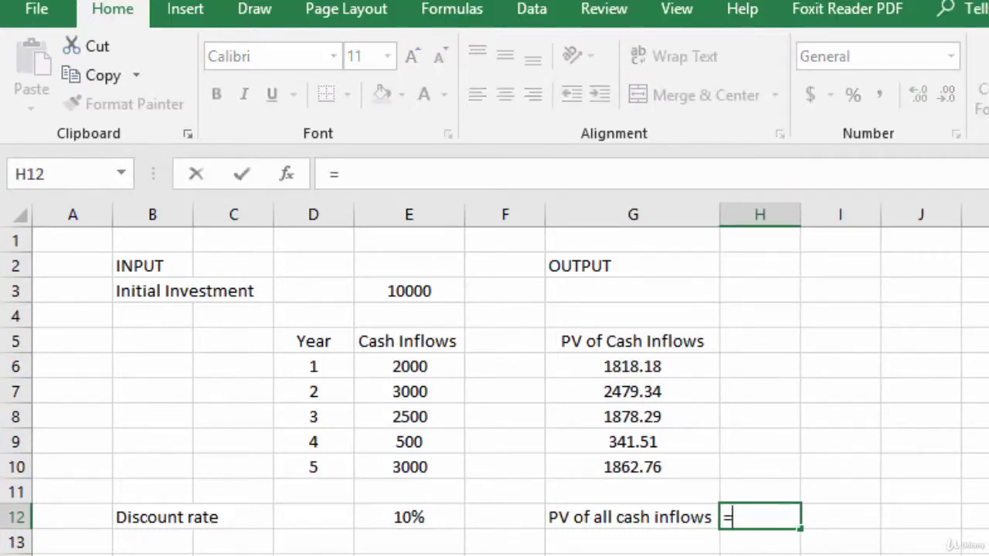
{"action": "type", "text": "sum"}
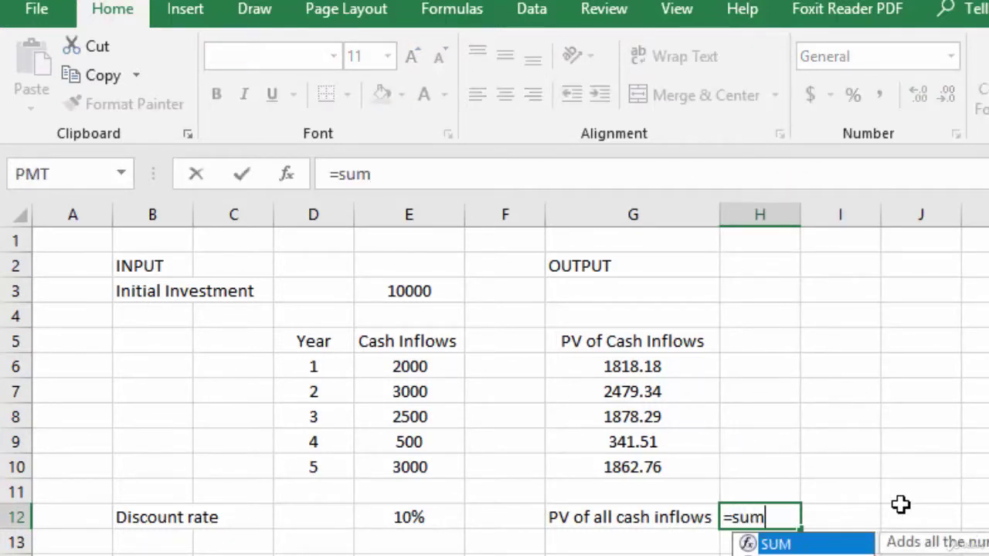
{"action": "type", "text": "("}
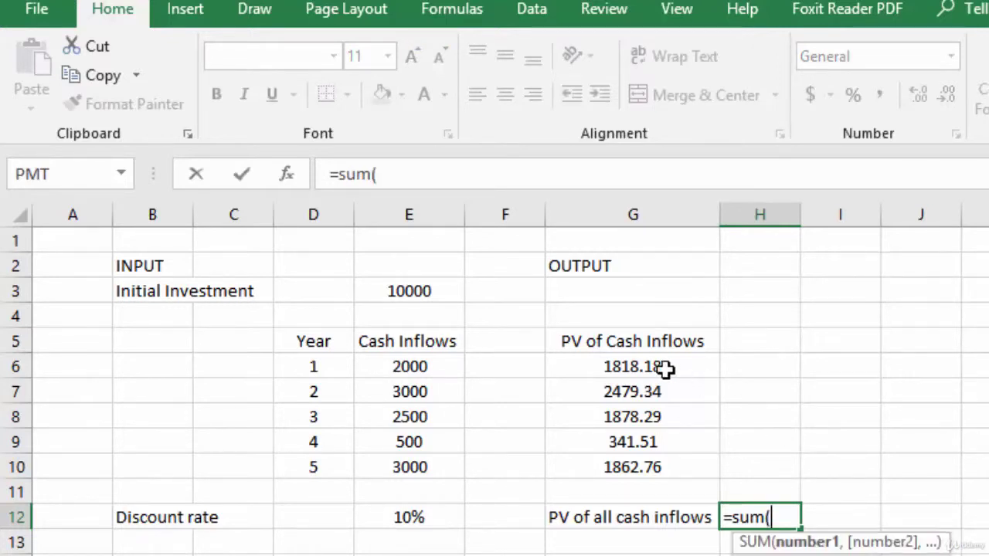
{"action": "left_click_drag", "start_coordinate": [660, 368], "coordinate": [656, 466]}
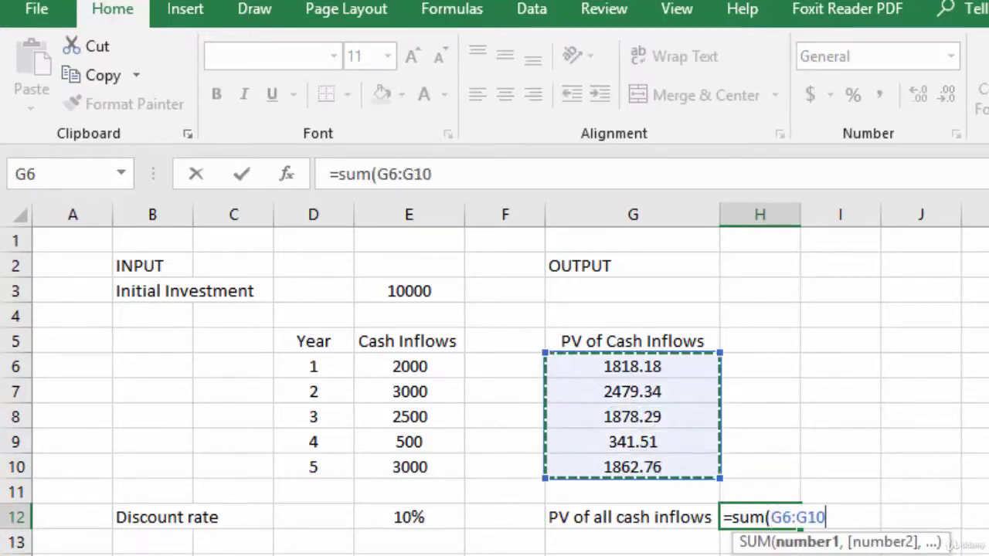
{"action": "type", "text": ")"}
{"action": "key", "text": "Return"}
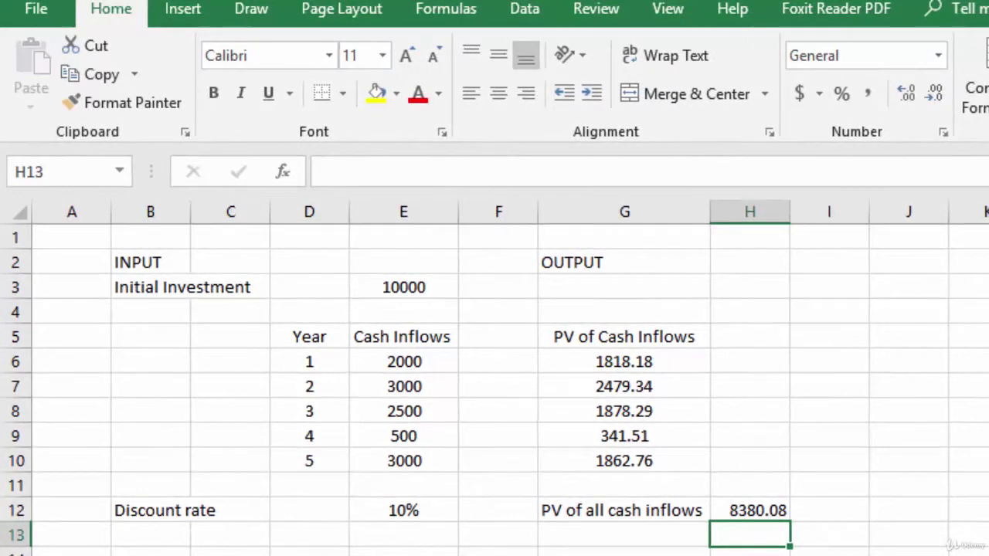
Make the total present value in H12 and the initial investment value in E3 bold.
{"action": "left_click", "coordinate": [771, 501]}
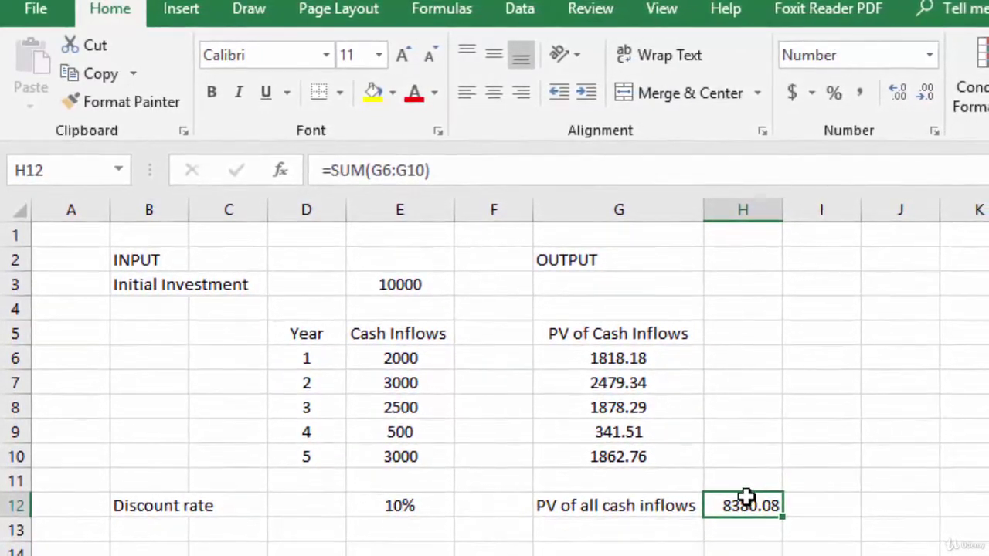
{"action": "left_click", "coordinate": [217, 94]}
{"action": "left_click", "coordinate": [379, 280]}
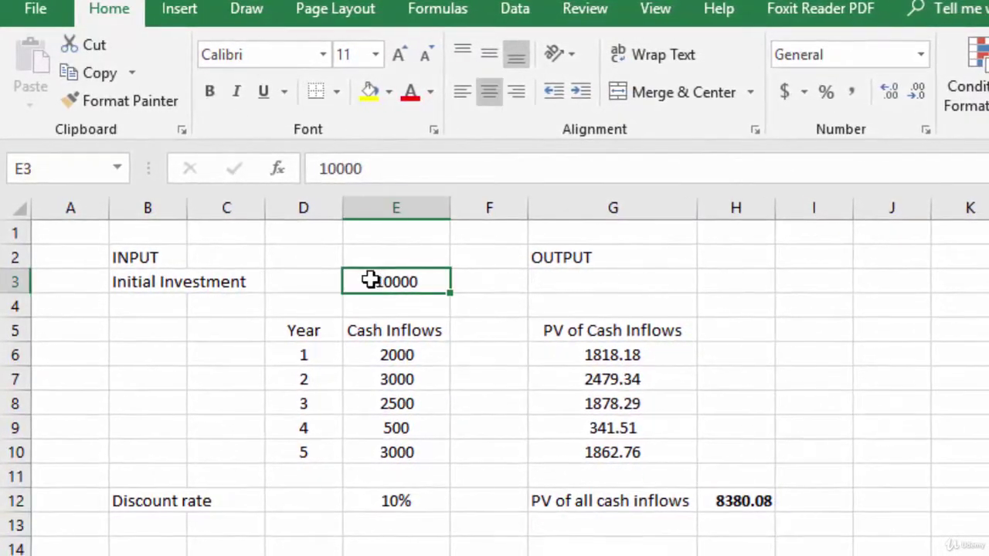
{"action": "left_click", "coordinate": [204, 91]}
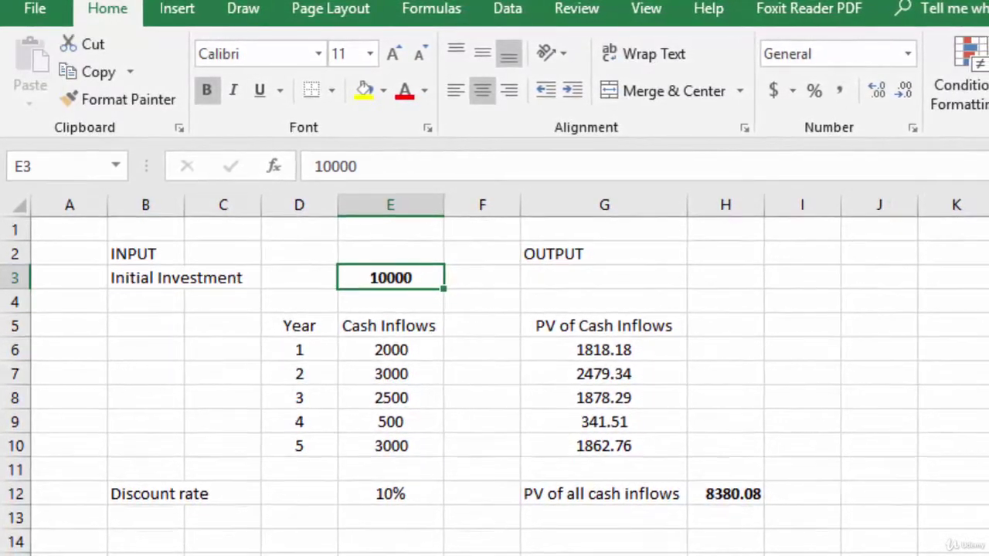
{"action": "left_click", "coordinate": [740, 496]}
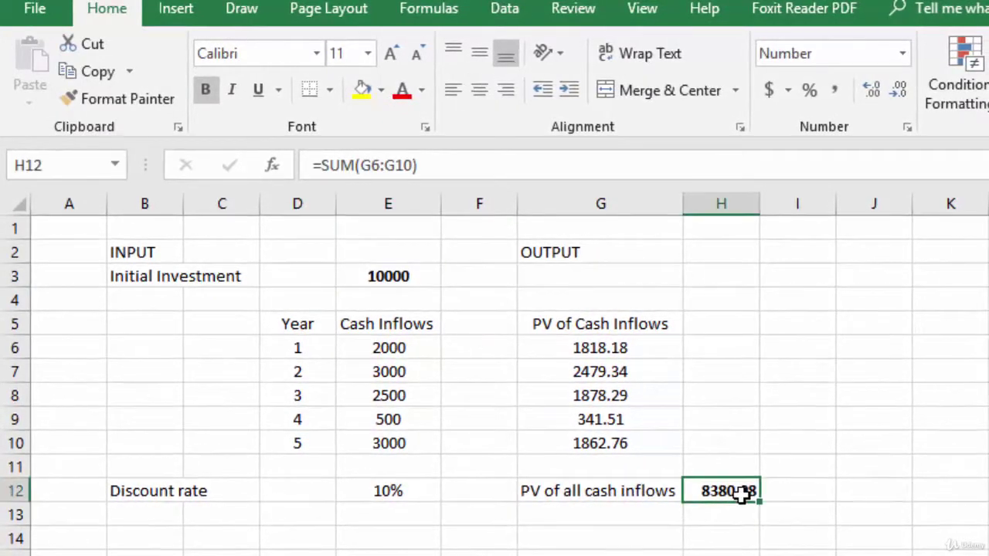
{"action": "left_click", "coordinate": [402, 280]}
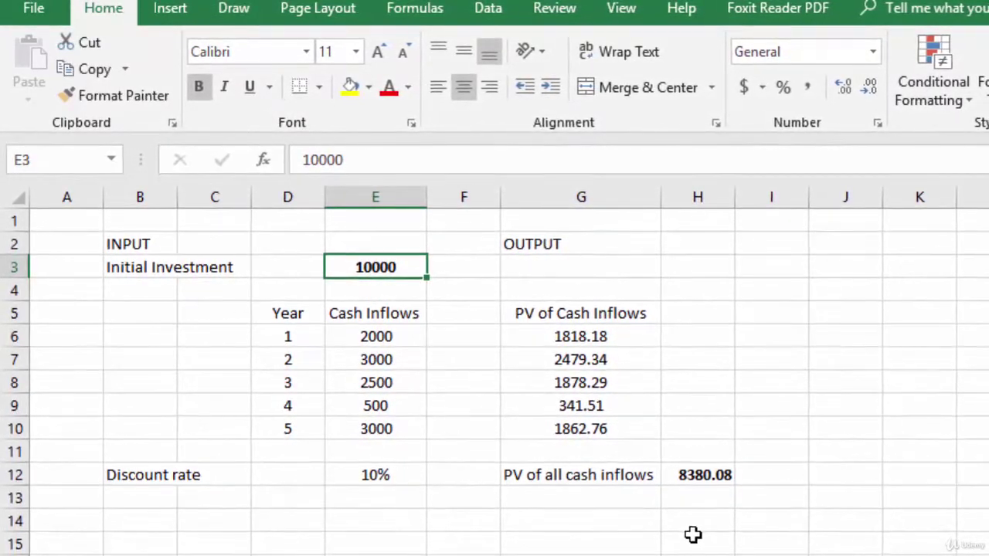
Enter the label Decision in cell G14.
{"action": "left_click", "coordinate": [541, 517]}
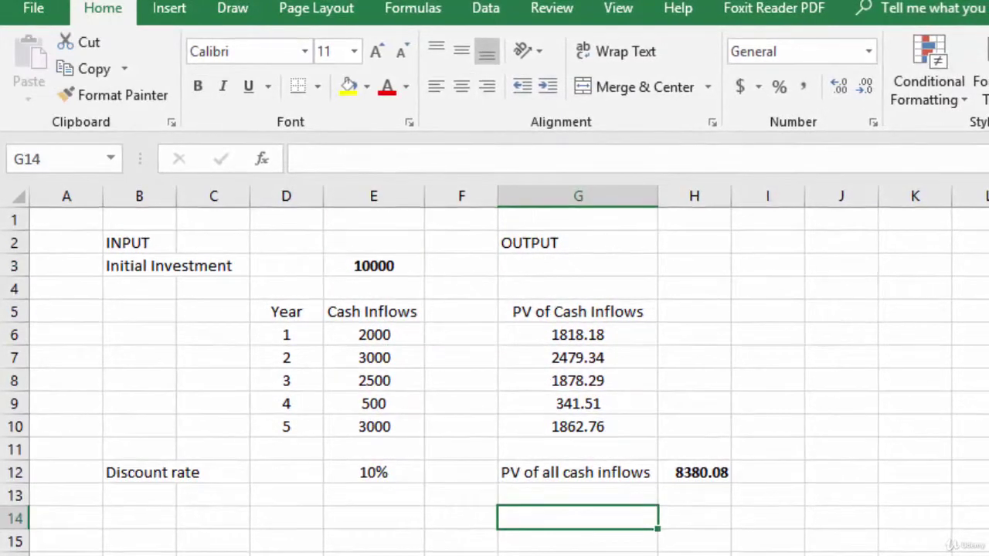
{"action": "type", "text": "Deci"}
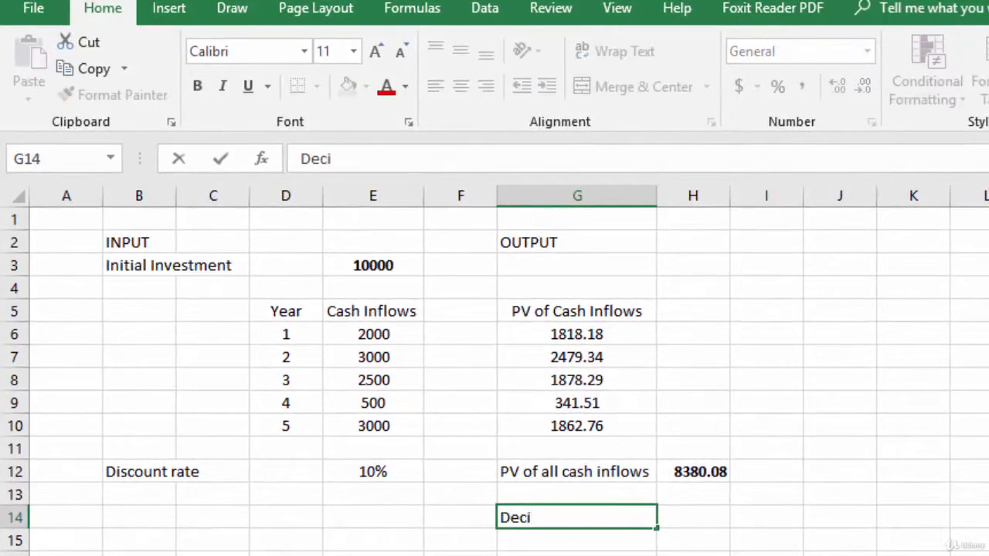
{"action": "type", "text": "sion"}
{"action": "key", "text": "Tab"}
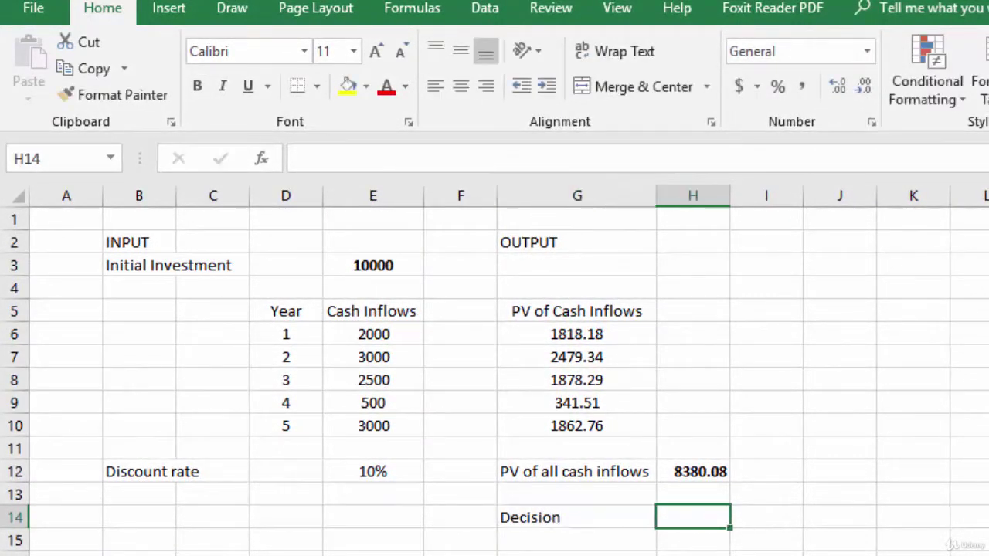
Begin an IF formula in H14 that tests H12>E3, with "ACCEPT THE PROJECT" if true and "REJECT" if false.
{"action": "type", "text": "="}
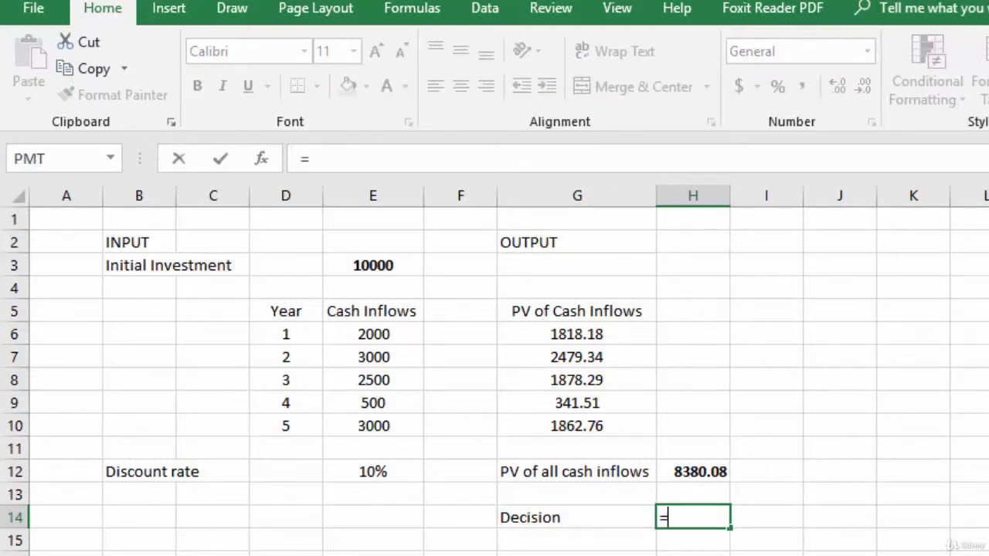
{"action": "type", "text": "if("}
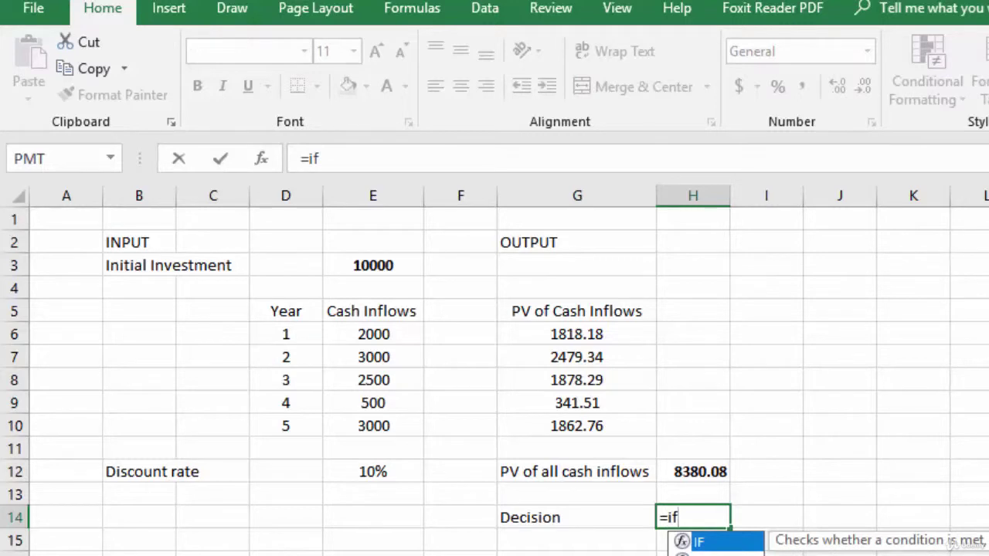
{"action": "left_click", "coordinate": [711, 473]}
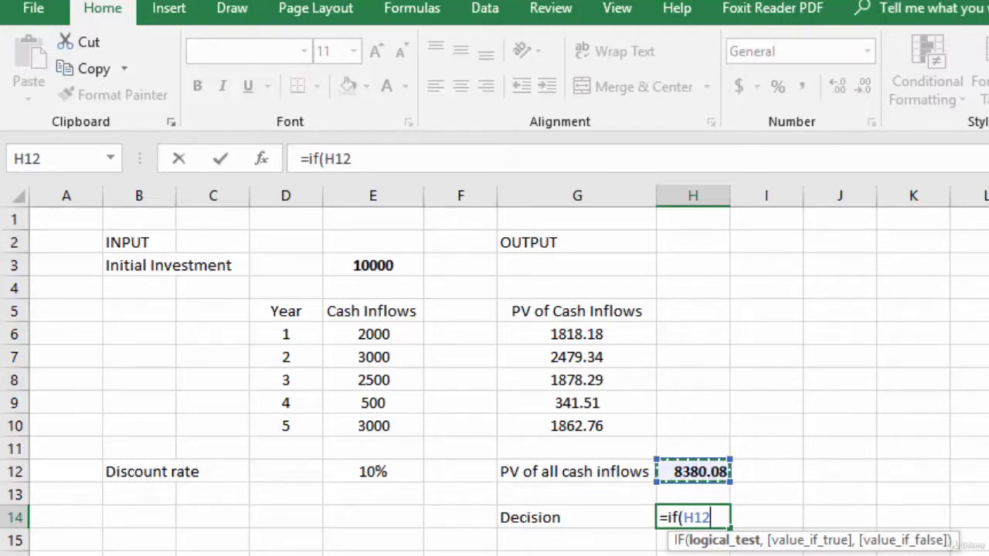
{"action": "type", "text": ">"}
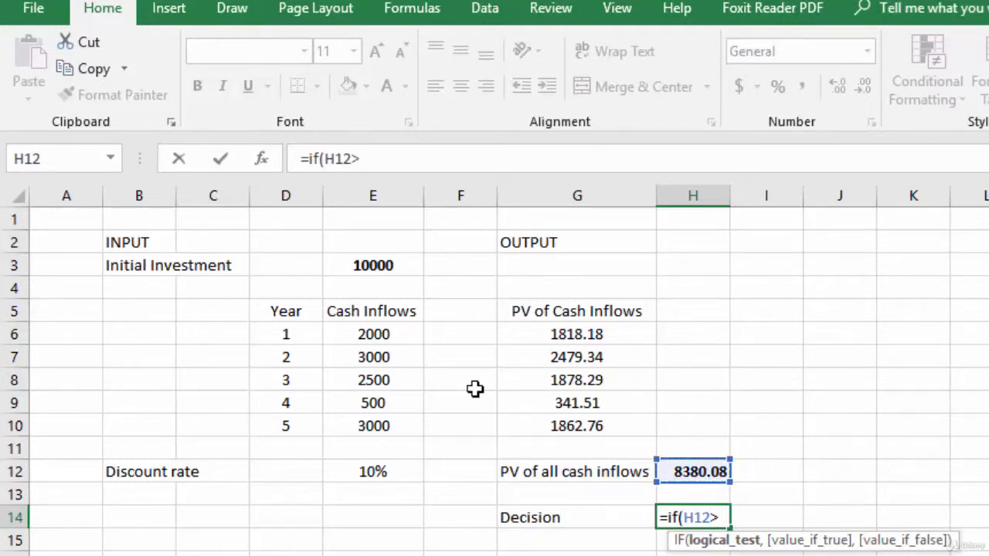
{"action": "left_click", "coordinate": [386, 262]}
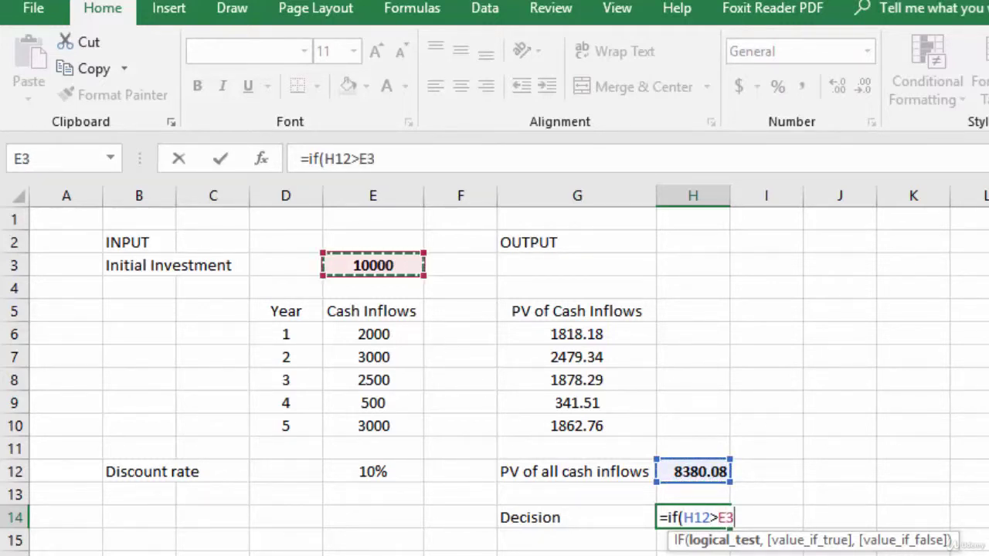
{"action": "type", "text": ",\"ACCEPT"}
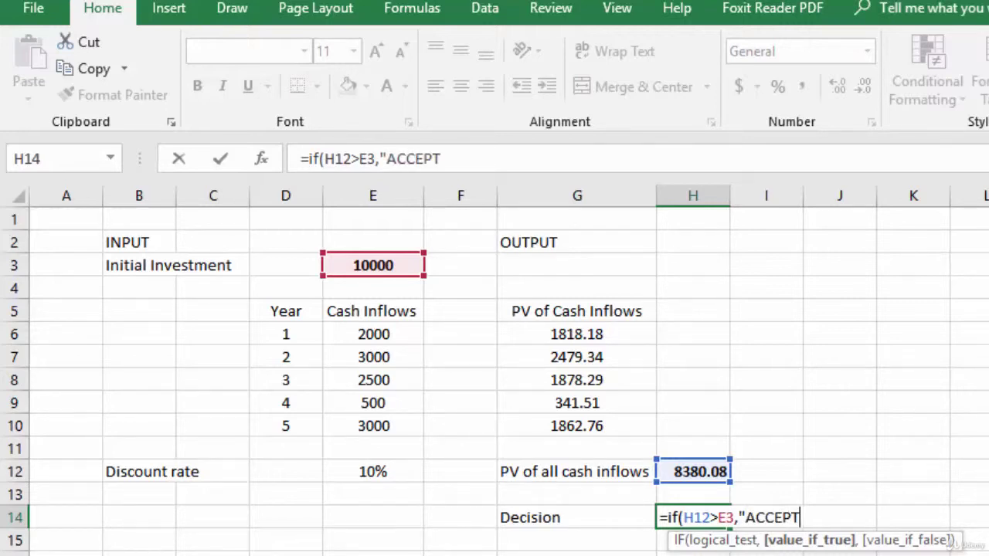
{"action": "type", "text": "HE"}
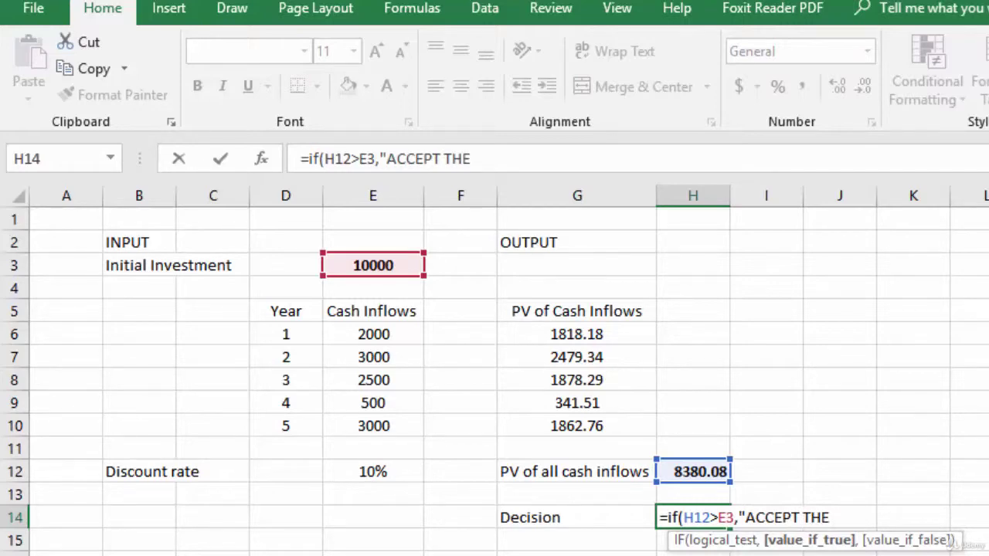
{"action": "type", "text": " PROJECT"}
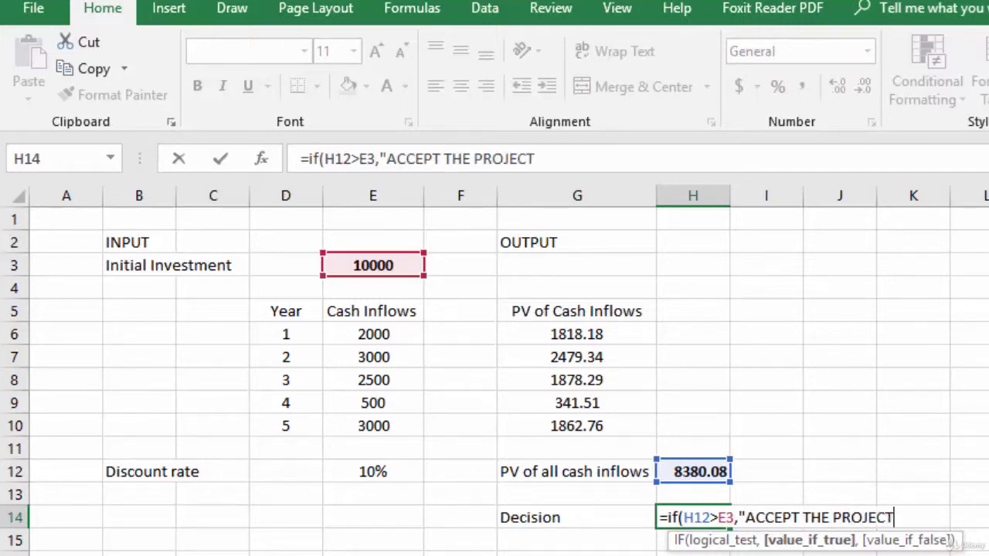
{"action": "type", "text": "\","}
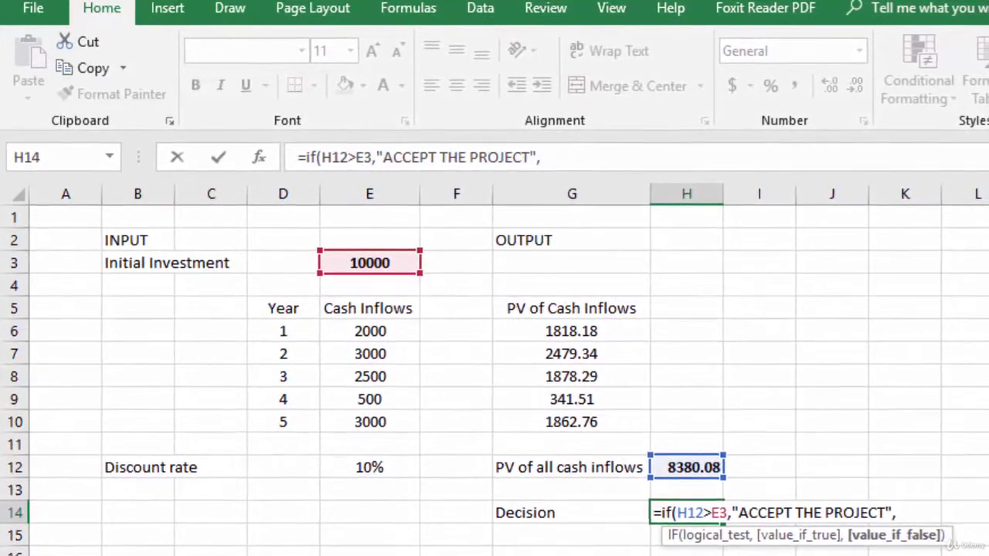
{"action": "key", "text": "BackSpace"}
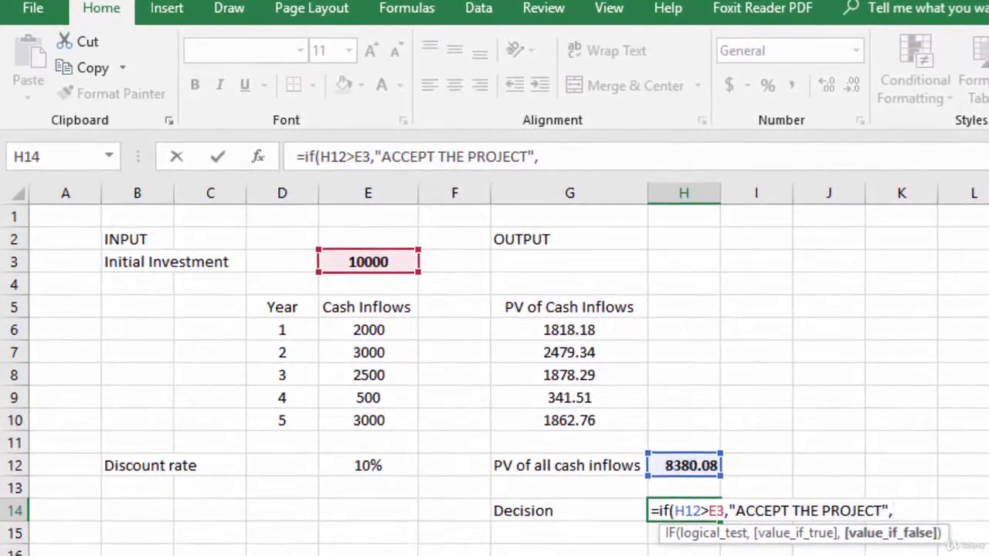
{"action": "type", "text": "\"RE"}
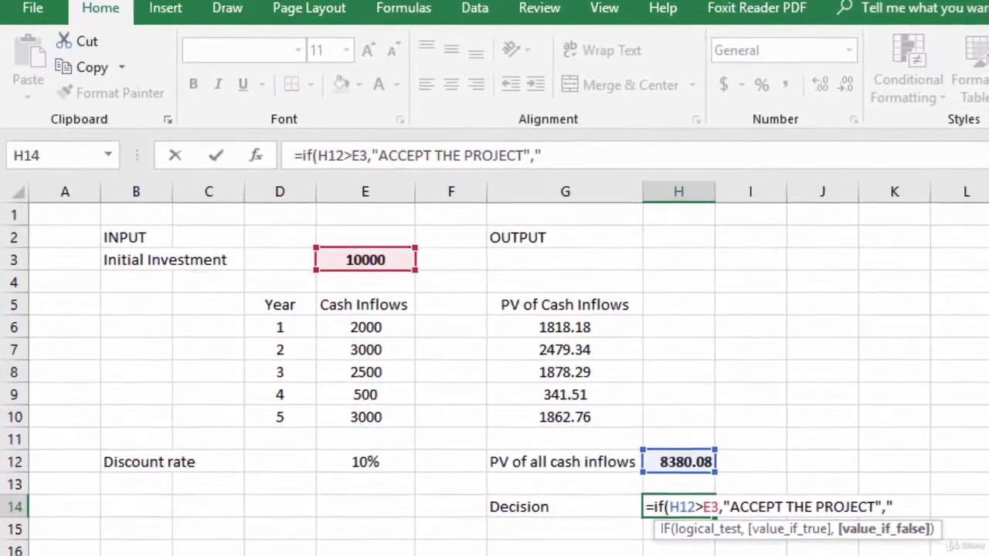
{"action": "type", "text": "JECT "}
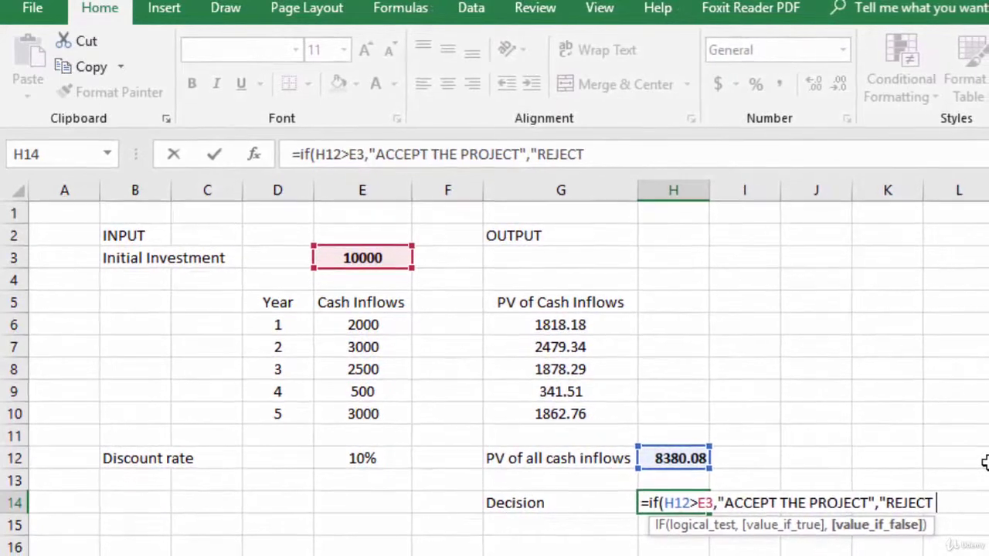
{"action": "type", "text": "THE"}
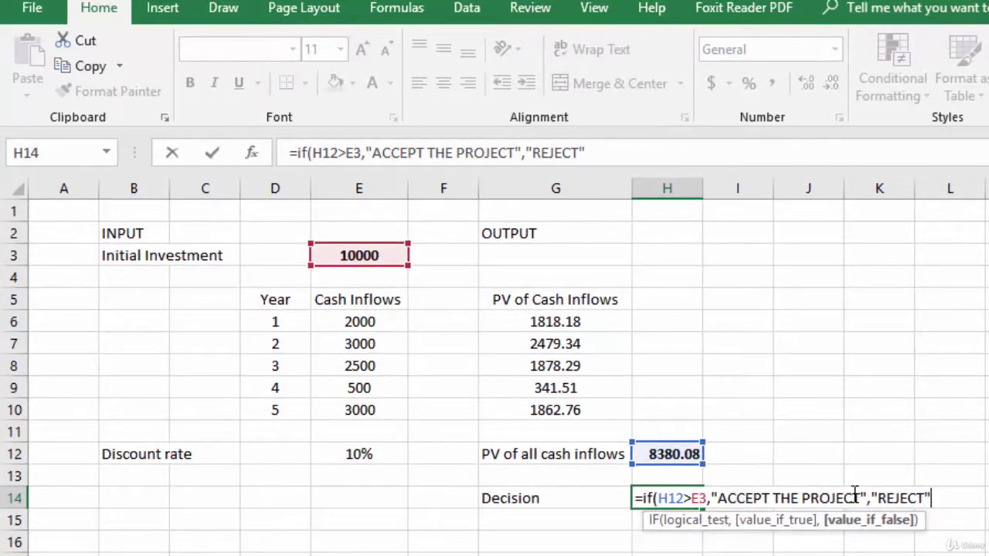
Shorten the true result to "ACCEPT" and enter the H14 formula as =IF(H12>E3,"ACCEPT","REJECT").
{"action": "key", "text": "BackSpace"}
{"action": "key", "text": "BackSpace"}
{"action": "key", "text": "BackSpace"}
{"action": "key", "text": "BackSpace"}
{"action": "key", "text": "BackSpace"}
{"action": "key", "text": "BackSpace"}
{"action": "key", "text": "BackSpace"}
{"action": "key", "text": "BackSpace"}
{"action": "key", "text": "BackSpace"}
{"action": "key", "text": "BackSpace"}
{"action": "key", "text": "BackSpace"}
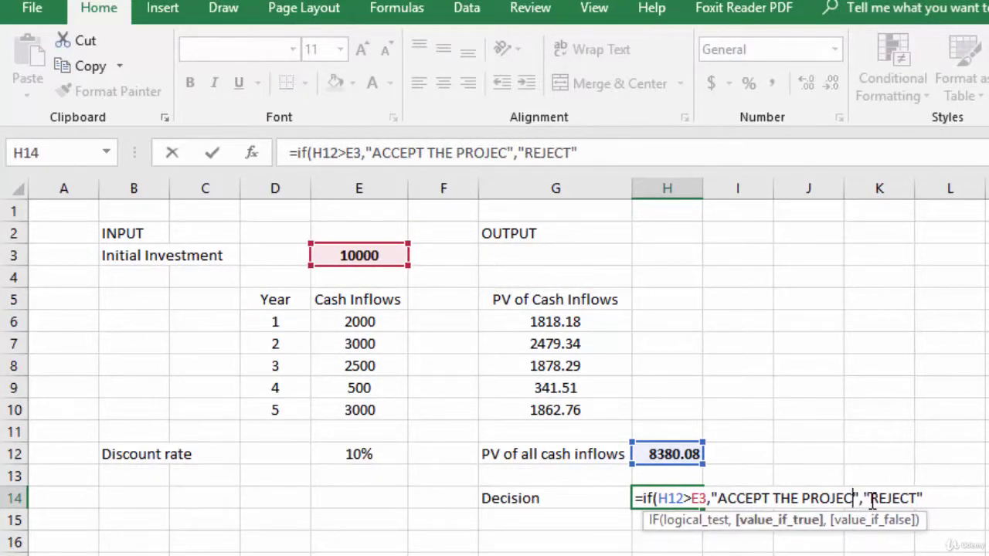
{"action": "key", "text": "BackSpace"}
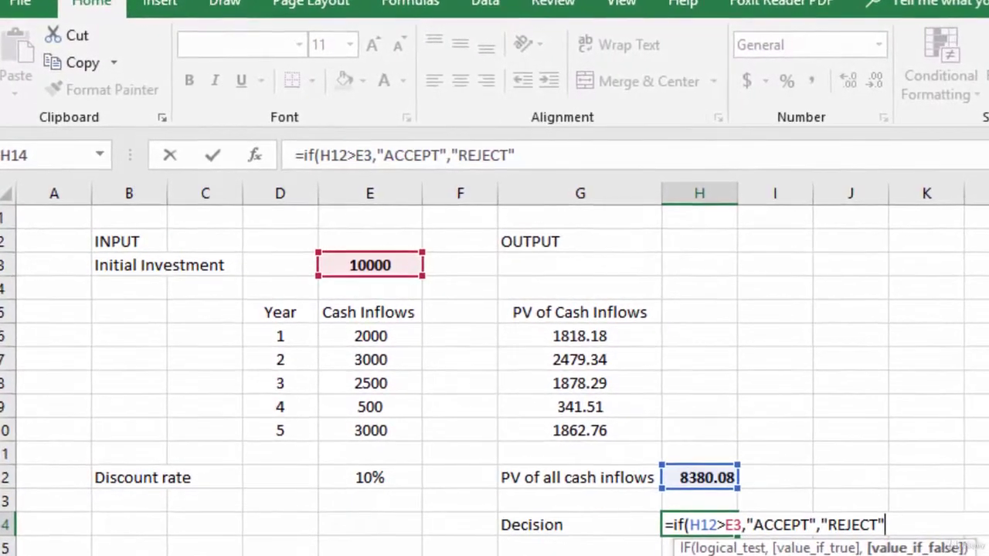
{"action": "type", "text": ")"}
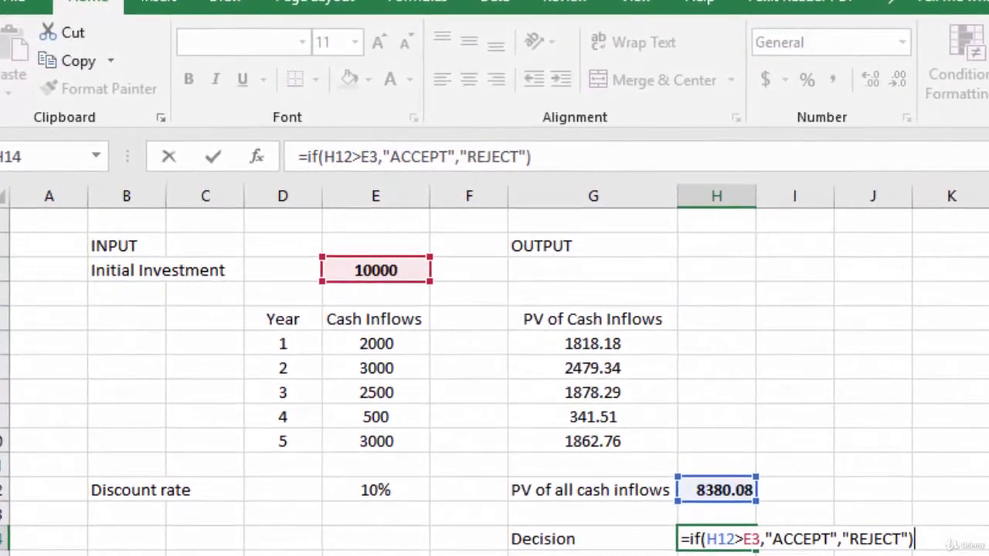
{"action": "key", "text": "Return"}
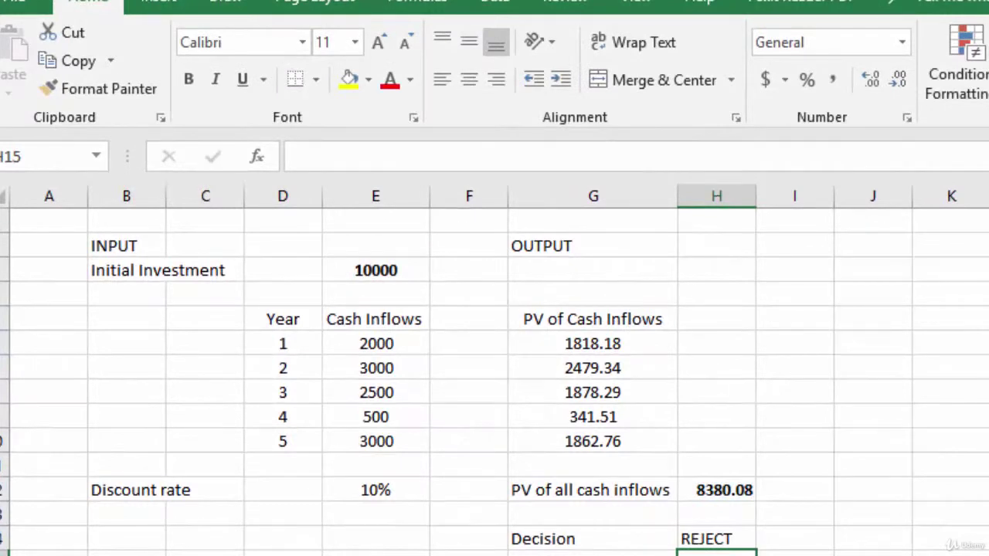
Centre the decision result in cell H14 horizontally and make it bold.
{"action": "left_click", "coordinate": [722, 538]}
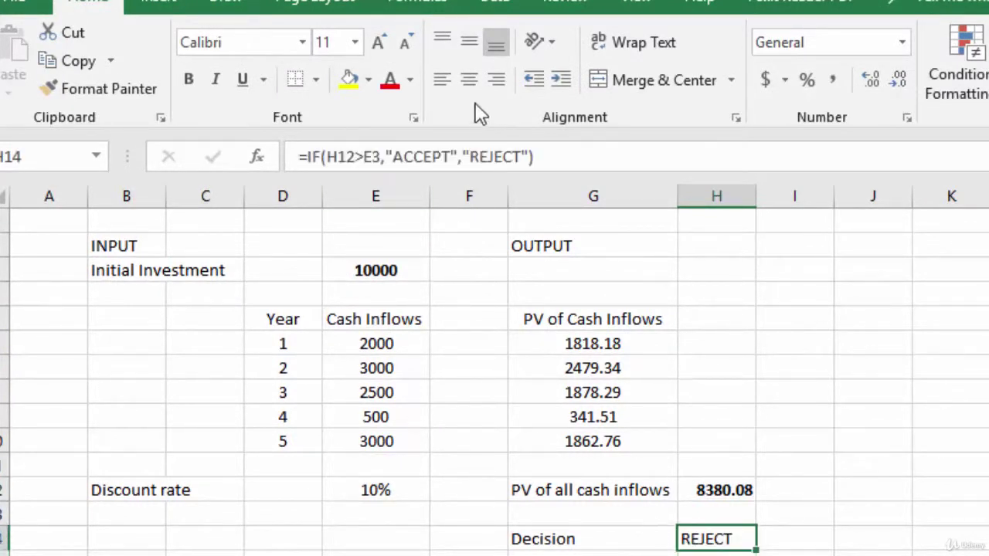
{"action": "left_click", "coordinate": [468, 80]}
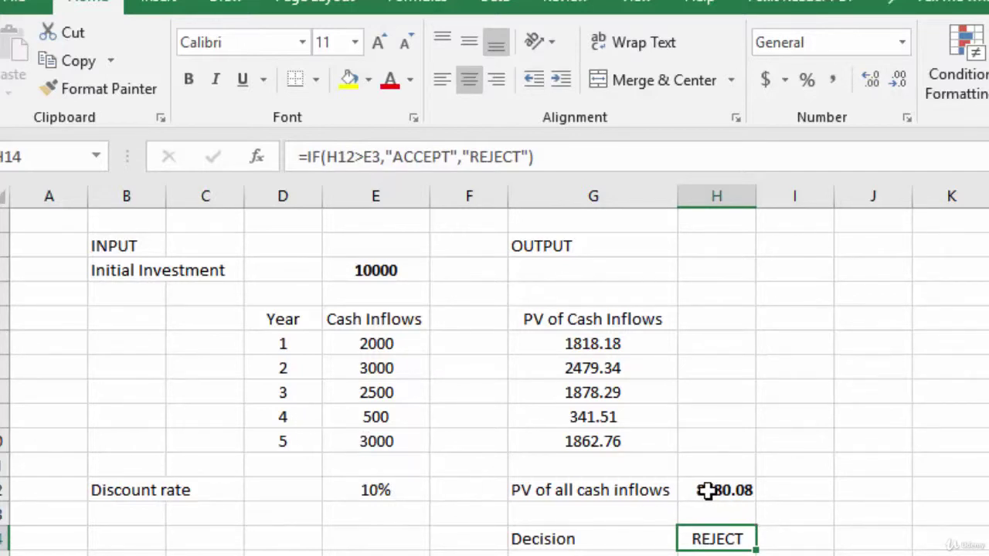
Test the decision with an initial investment of 8000 in cell E3, and restore the value to 10000.
{"action": "left_click", "coordinate": [376, 272]}
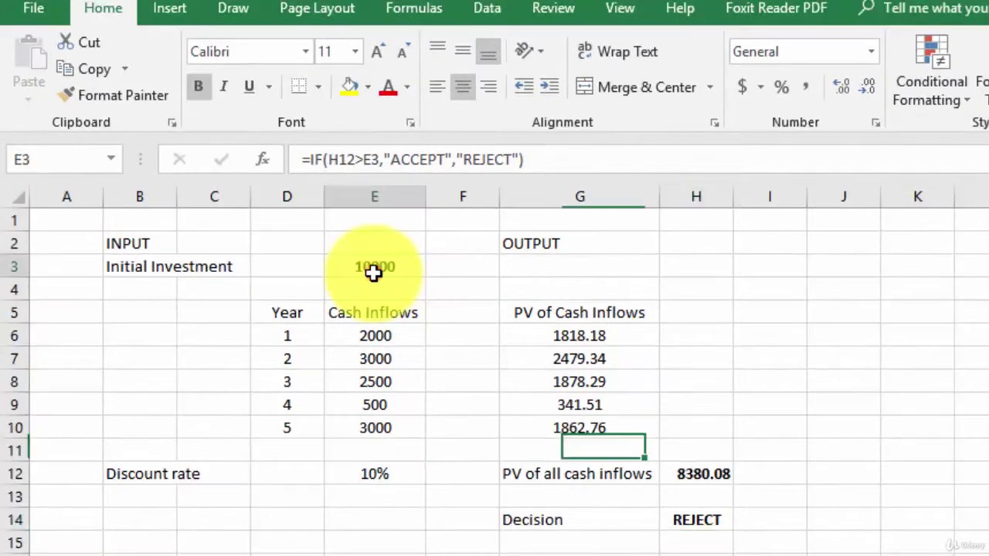
{"action": "left_click", "coordinate": [988, 555]}
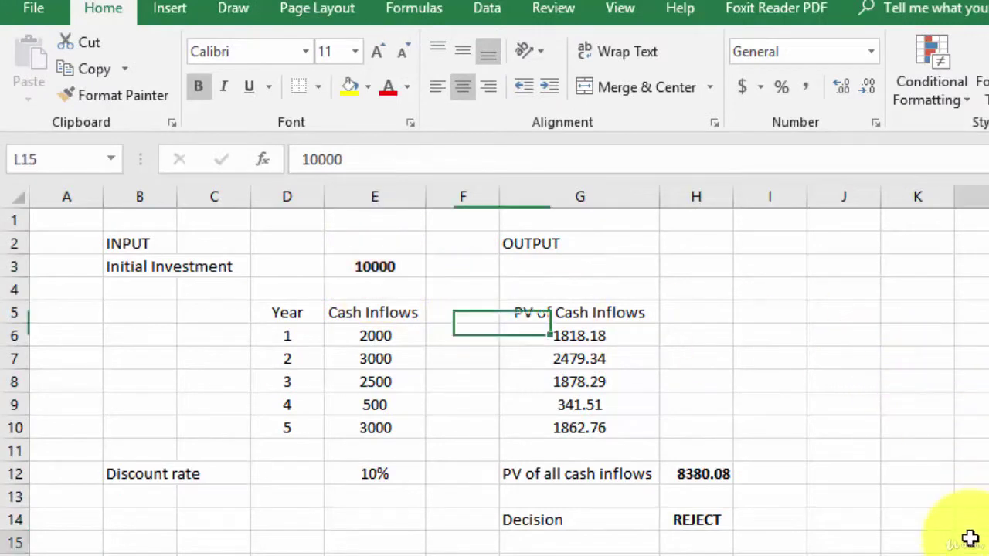
{"action": "left_click", "coordinate": [347, 267]}
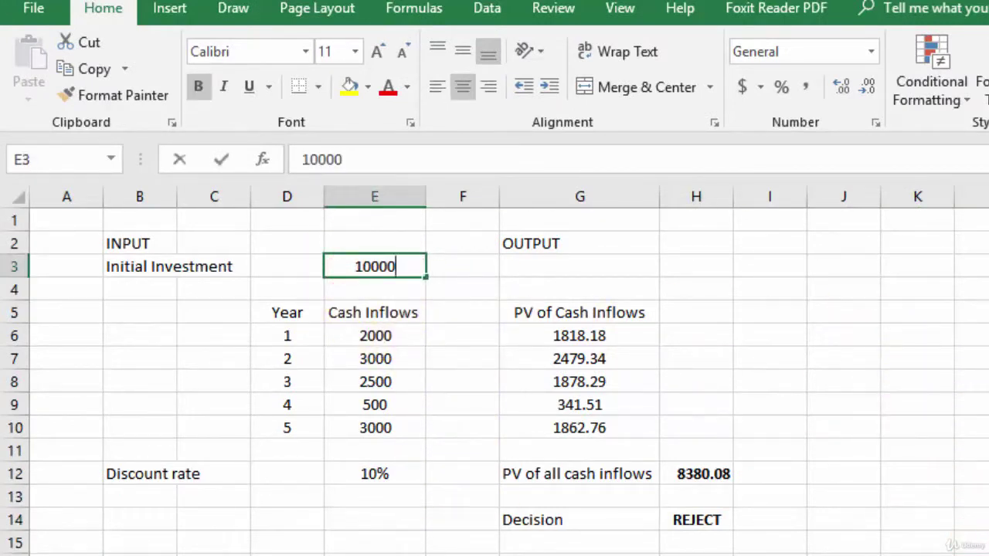
{"action": "type", "text": "8000"}
{"action": "key", "text": "Return"}
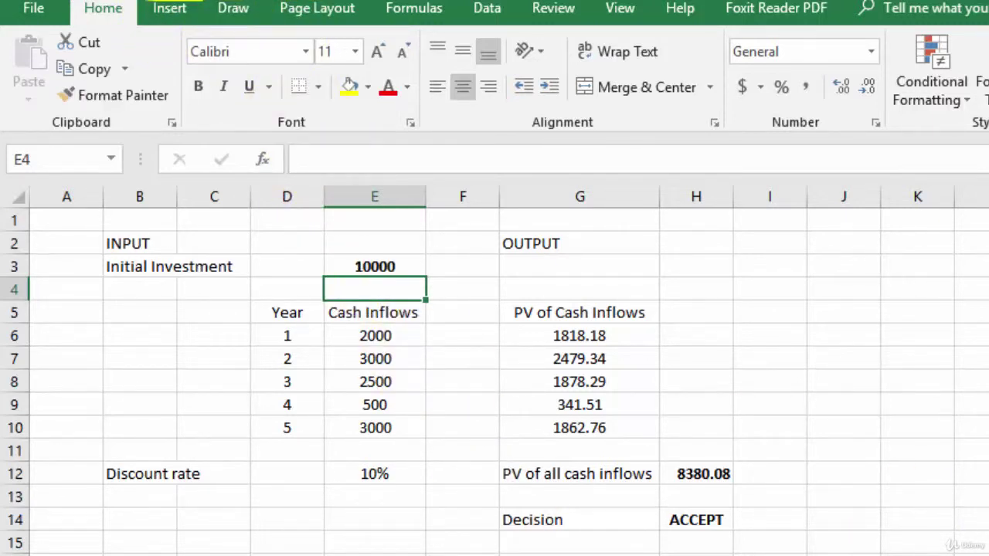
{"action": "left_click", "coordinate": [375, 266]}
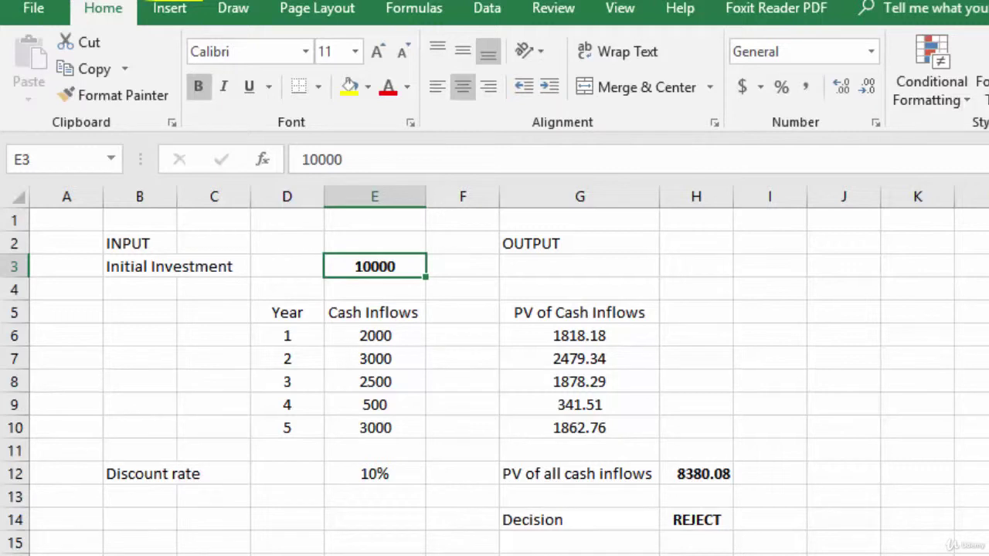
Set the discount rate in cell E12 to 15% to test its effect on the decision.
{"action": "left_click", "coordinate": [375, 479]}
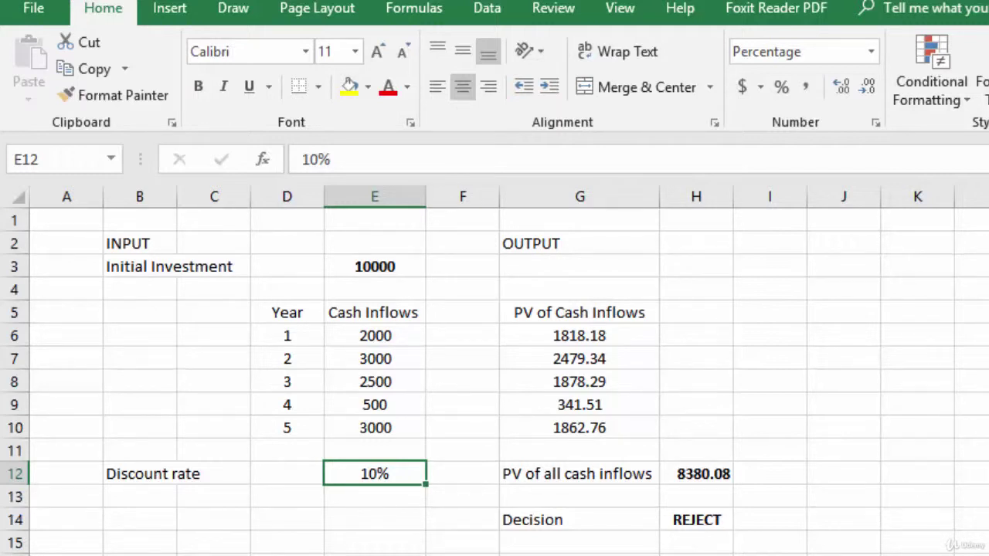
{"action": "type", "text": "15"}
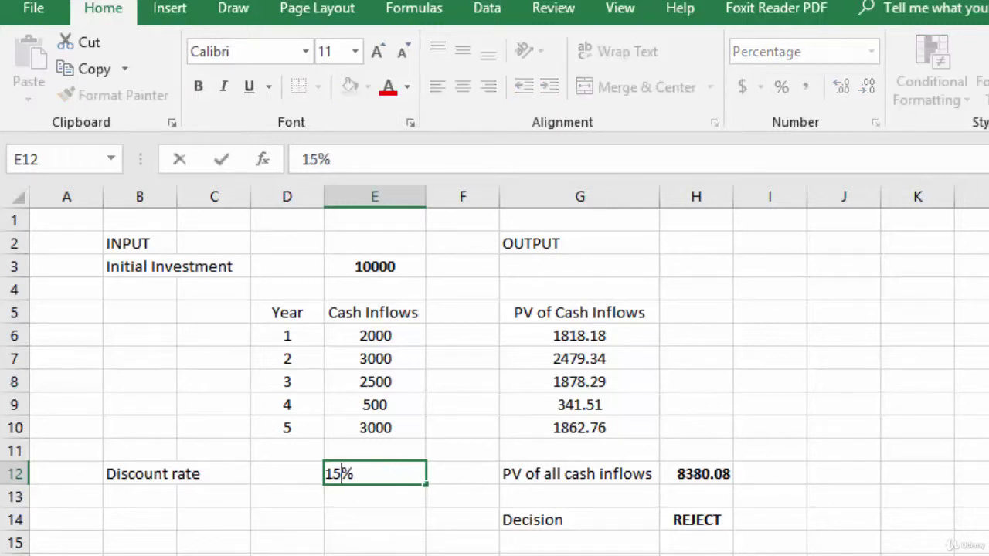
{"action": "key", "text": "Return"}
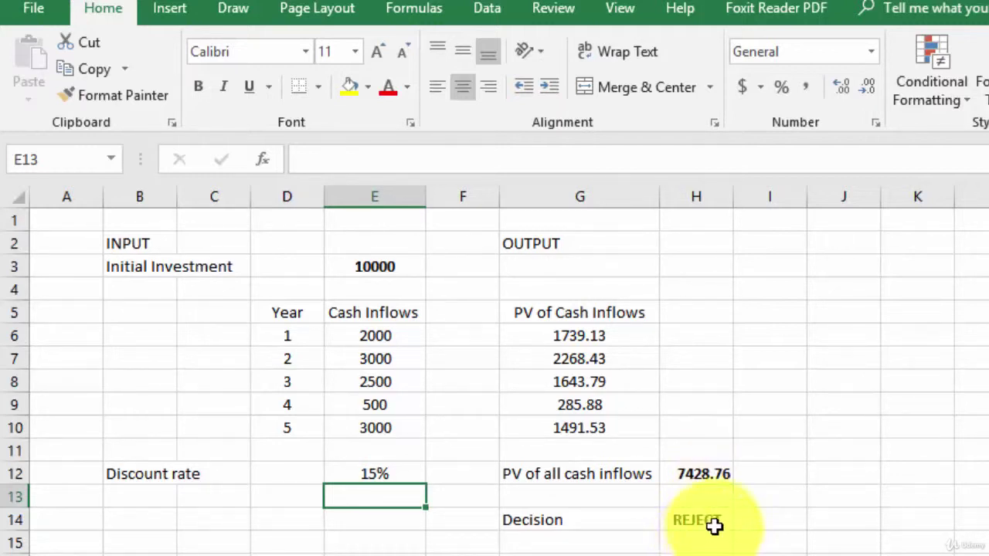
Change the discount rate in cell E12 to 5% to test the decision again.
{"action": "left_click", "coordinate": [387, 476]}
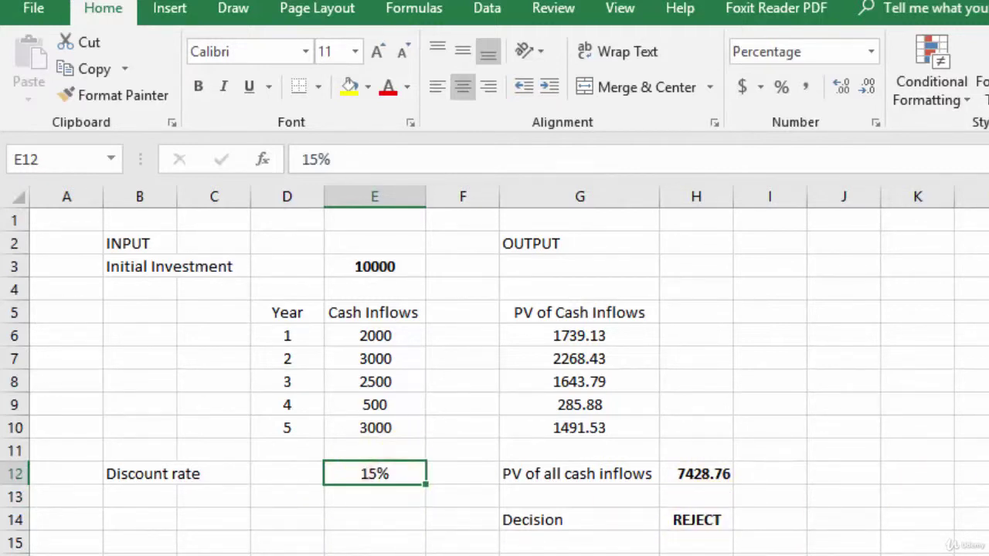
{"action": "key", "text": "F2"}
{"action": "key", "text": "Left"}
{"action": "key", "text": "Left"}
{"action": "key", "text": "BackSpace"}
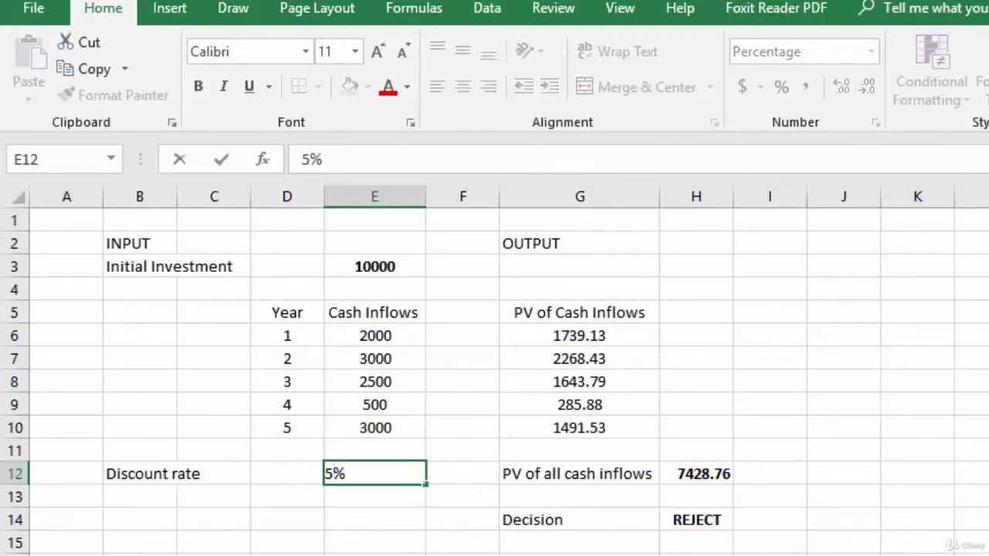
{"action": "key", "text": "Return"}
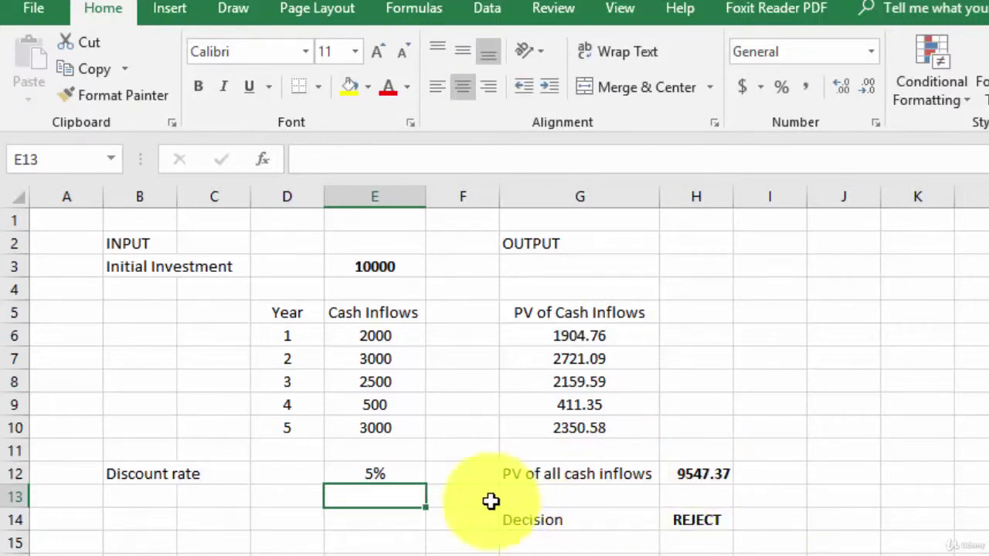
Set the discount rate in cell E12 to 2% and check the total present value in H12.
{"action": "left_click", "coordinate": [378, 475]}
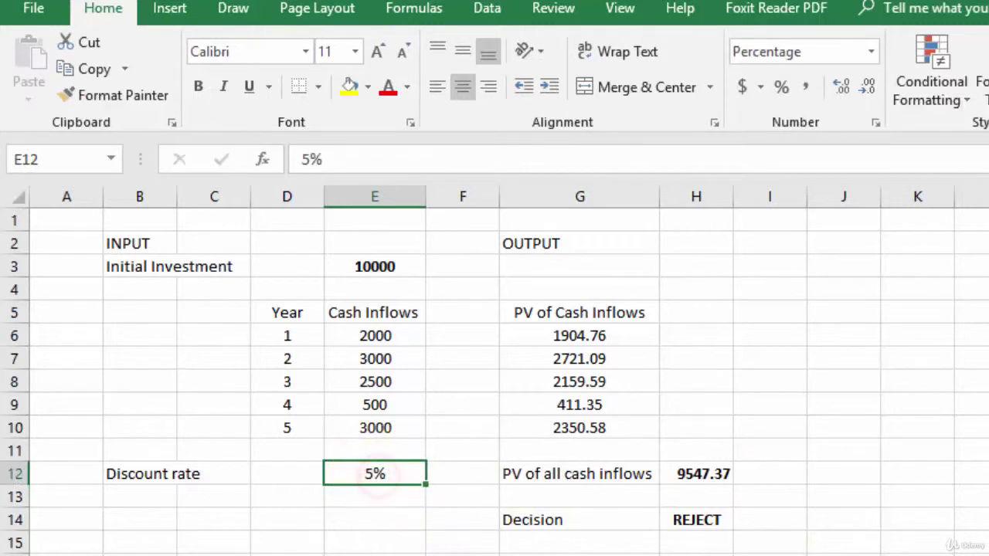
{"action": "type", "text": "2"}
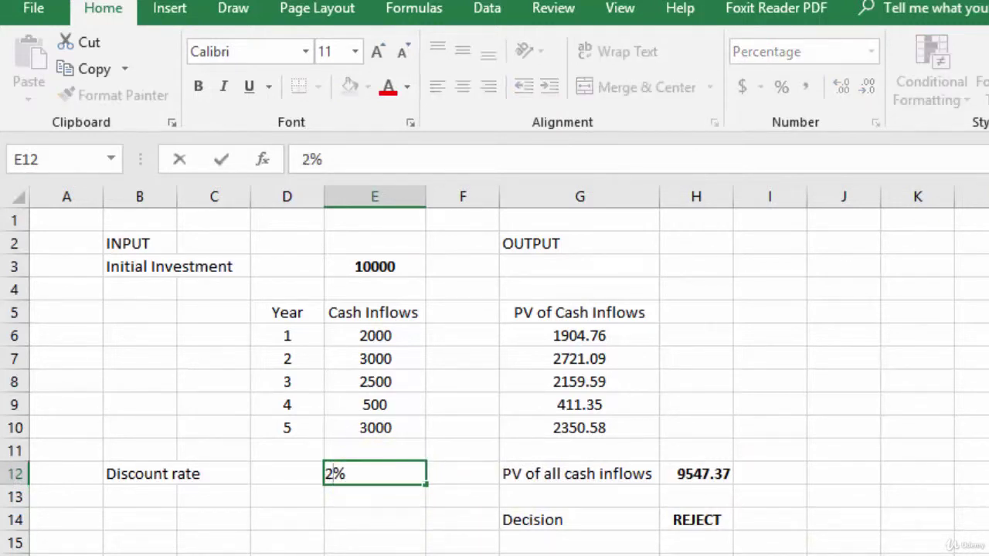
{"action": "key", "text": "Return"}
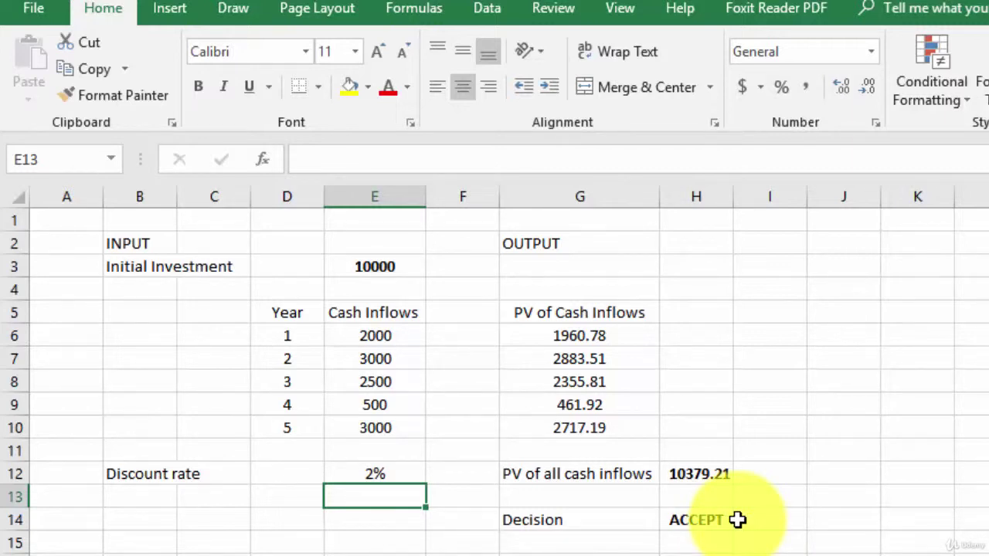
{"action": "left_click", "coordinate": [698, 474]}
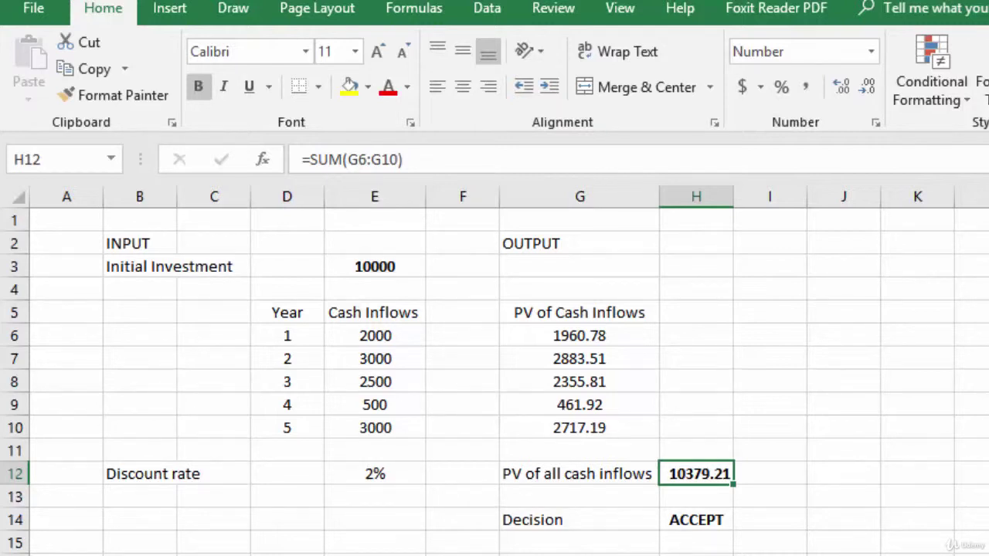
Apply a thick outside border around the input block B2:E12.
{"action": "left_click", "coordinate": [123, 238]}
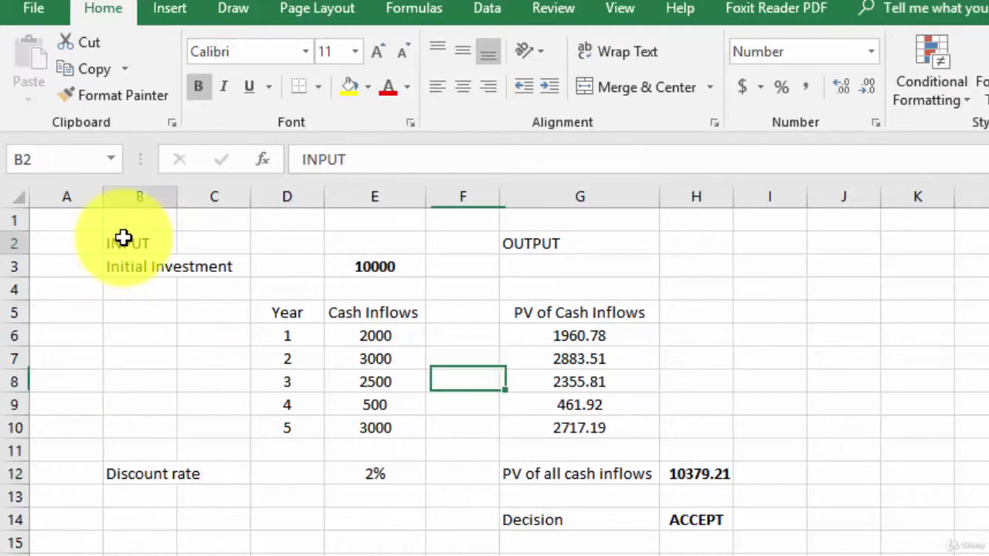
{"action": "mouse_move", "coordinate": [123, 238]}
{"action": "left_mouse_down"}
{"action": "mouse_move", "coordinate": [201, 370]}
{"action": "mouse_move", "coordinate": [413, 499]}
{"action": "mouse_move", "coordinate": [414, 476]}
{"action": "left_mouse_up"}
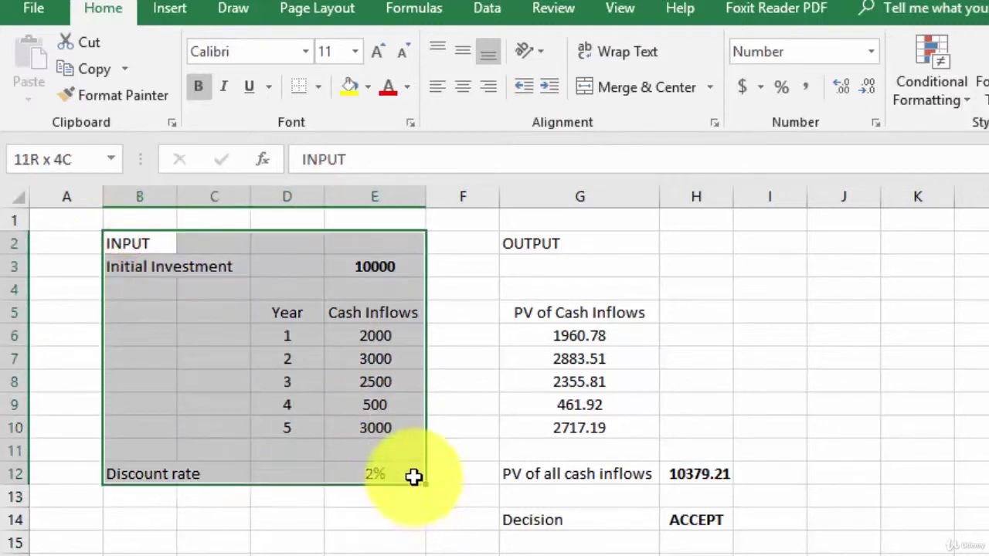
{"action": "left_click", "coordinate": [317, 85]}
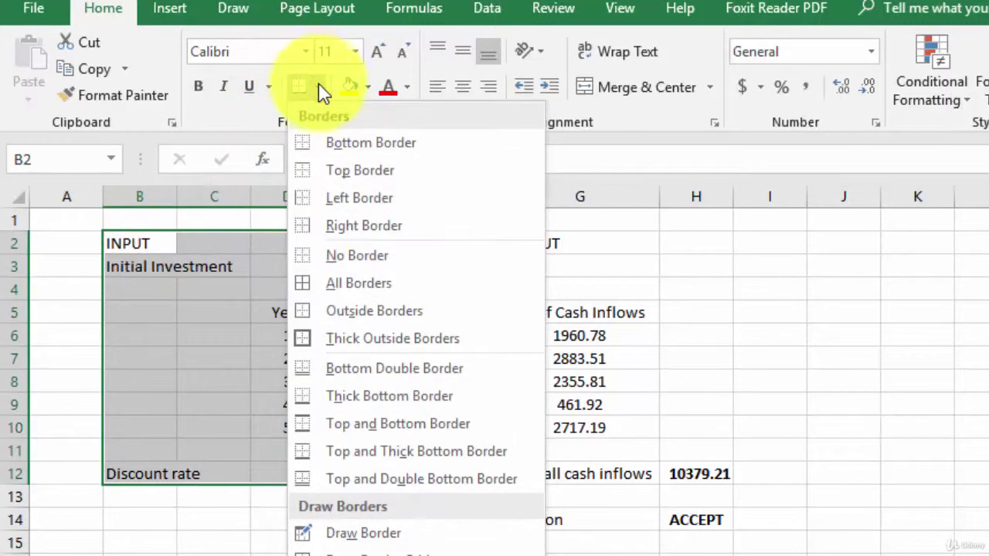
{"action": "left_click", "coordinate": [348, 338]}
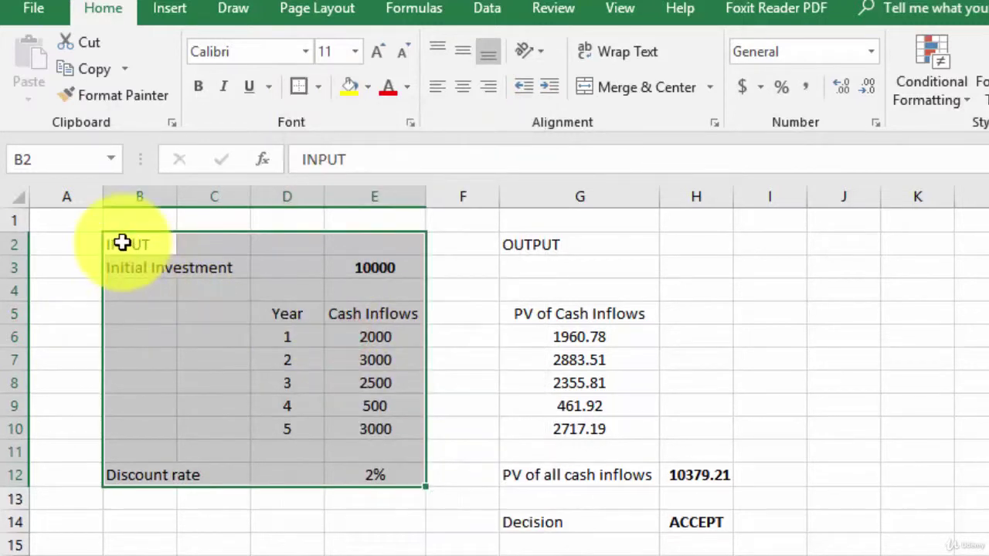
{"action": "left_click", "coordinate": [122, 243]}
{"action": "left_click", "coordinate": [206, 248]}
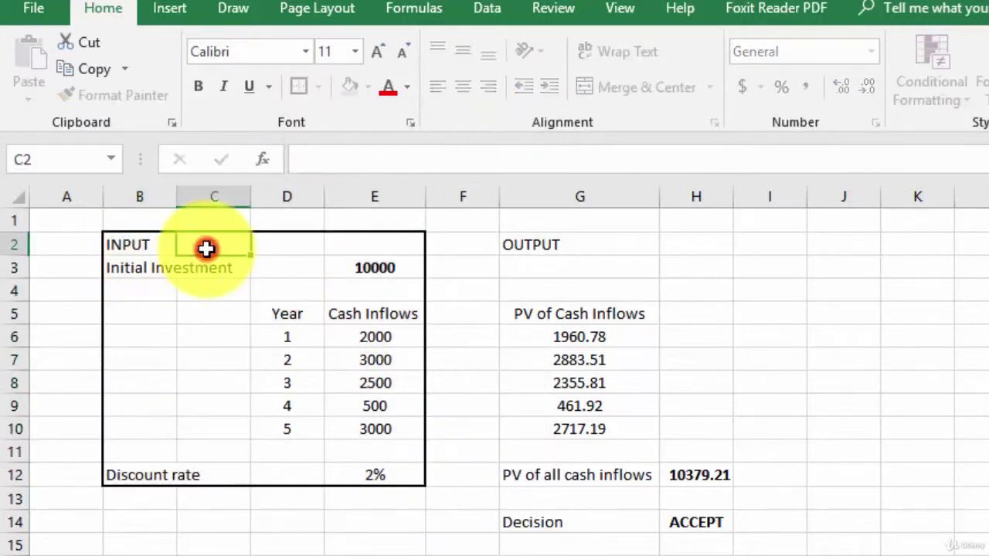
Add a bottom border under the INPUT heading row across B2:E2.
{"action": "left_click_drag", "start_coordinate": [150, 245], "coordinate": [388, 239]}
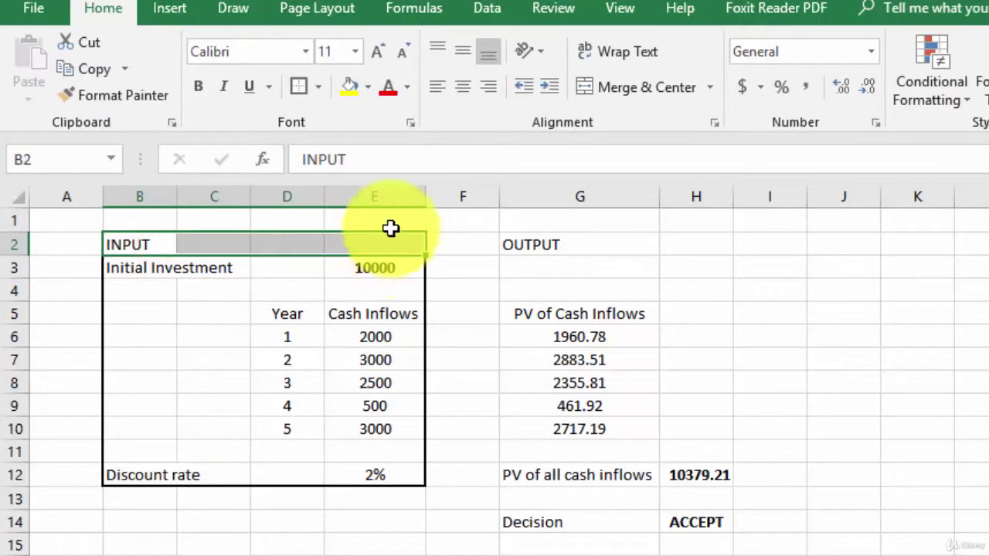
{"action": "left_click", "coordinate": [319, 86]}
{"action": "left_click", "coordinate": [335, 165]}
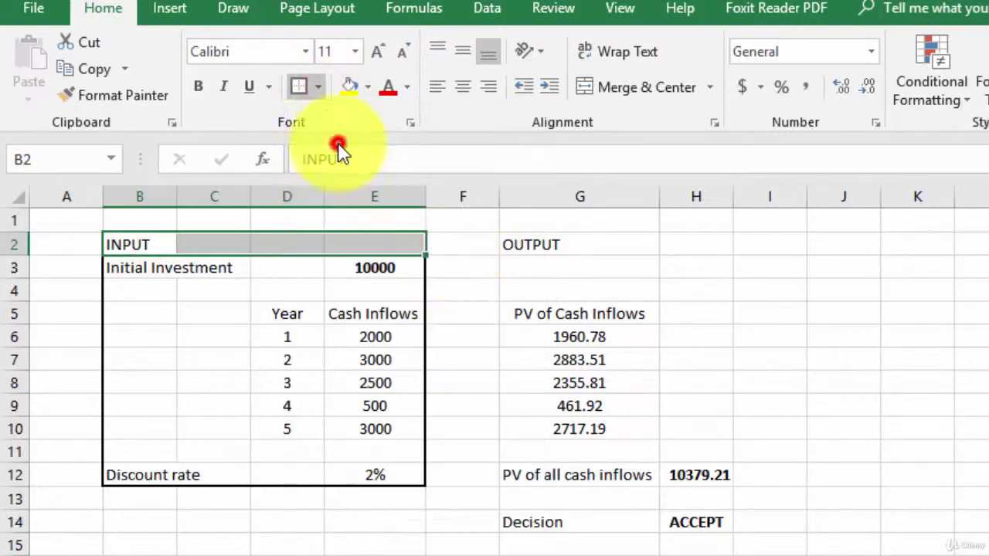
{"action": "left_click", "coordinate": [895, 295]}
Apply a thick outside border around the output block G2:H14 and a bottom border under its heading row G2:H2.
{"action": "left_click_drag", "start_coordinate": [548, 245], "coordinate": [724, 523]}
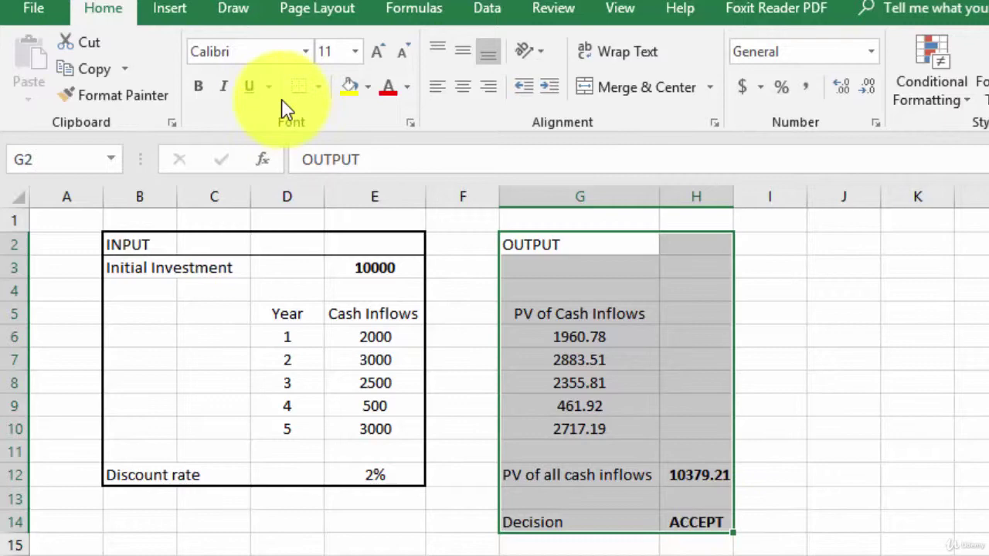
{"action": "left_click", "coordinate": [330, 84]}
{"action": "left_click", "coordinate": [323, 342]}
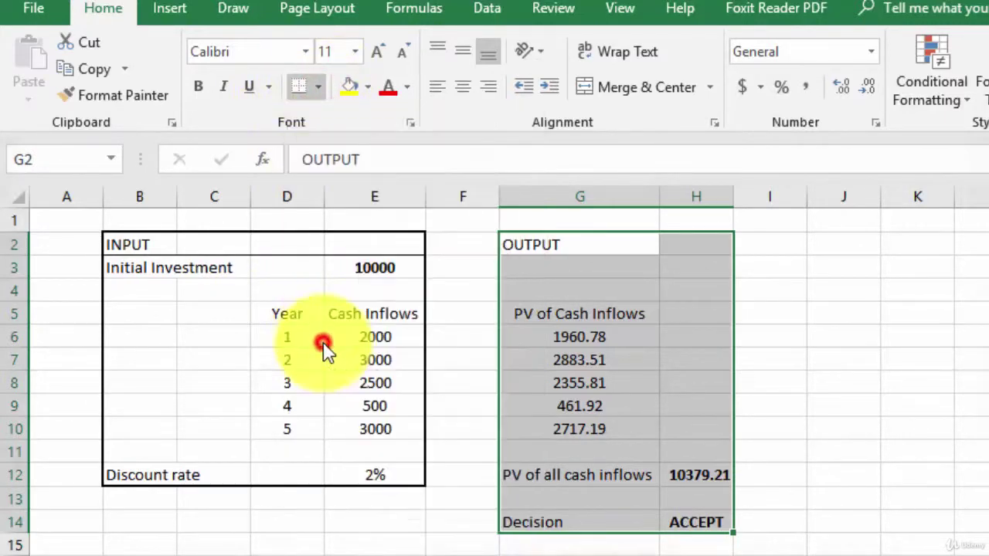
{"action": "left_click", "coordinate": [883, 289]}
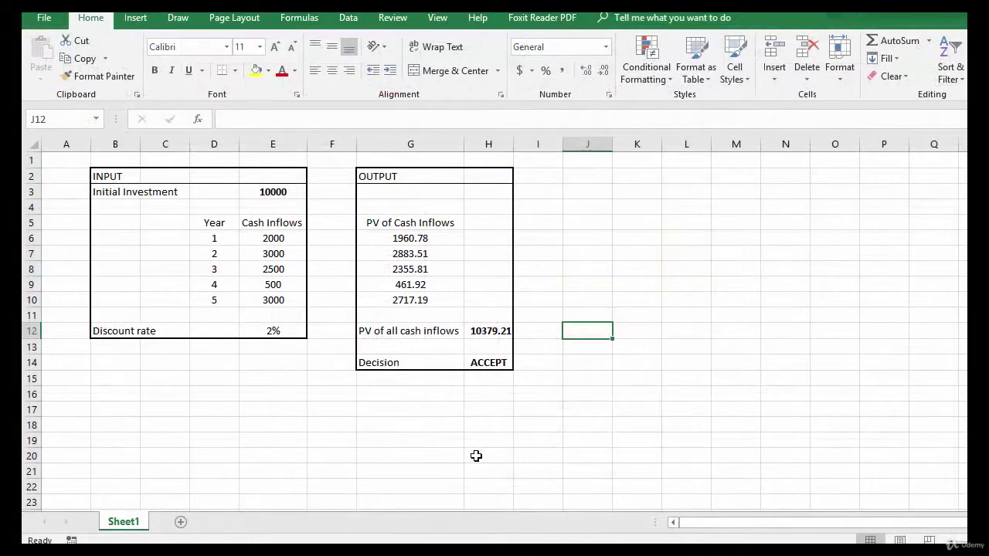
{"action": "left_click", "coordinate": [403, 421]}
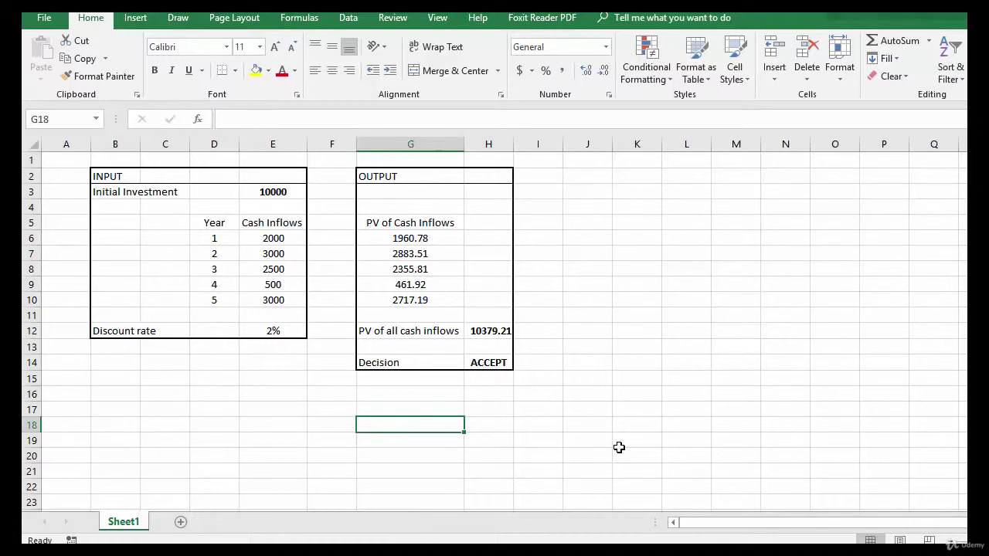
{"action": "left_click", "coordinate": [963, 456]}
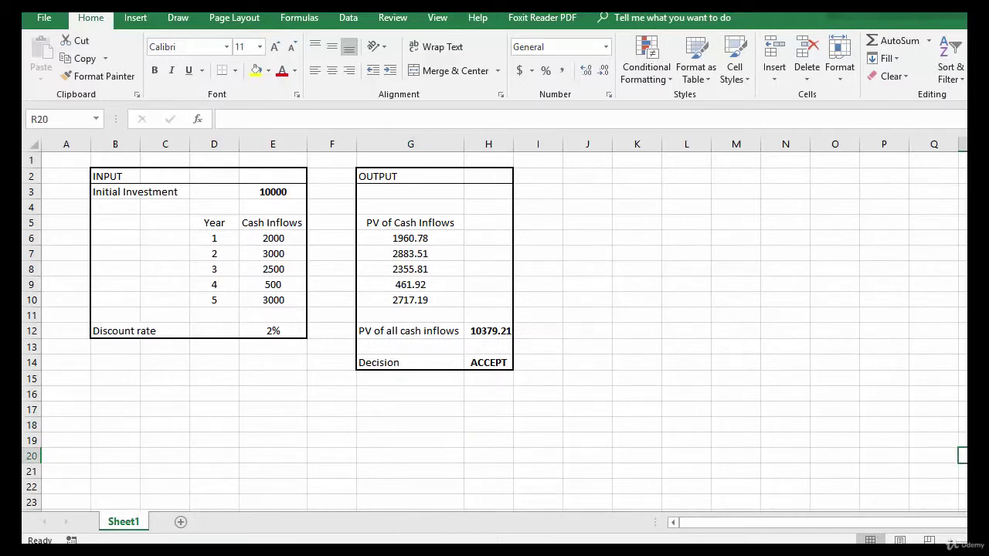